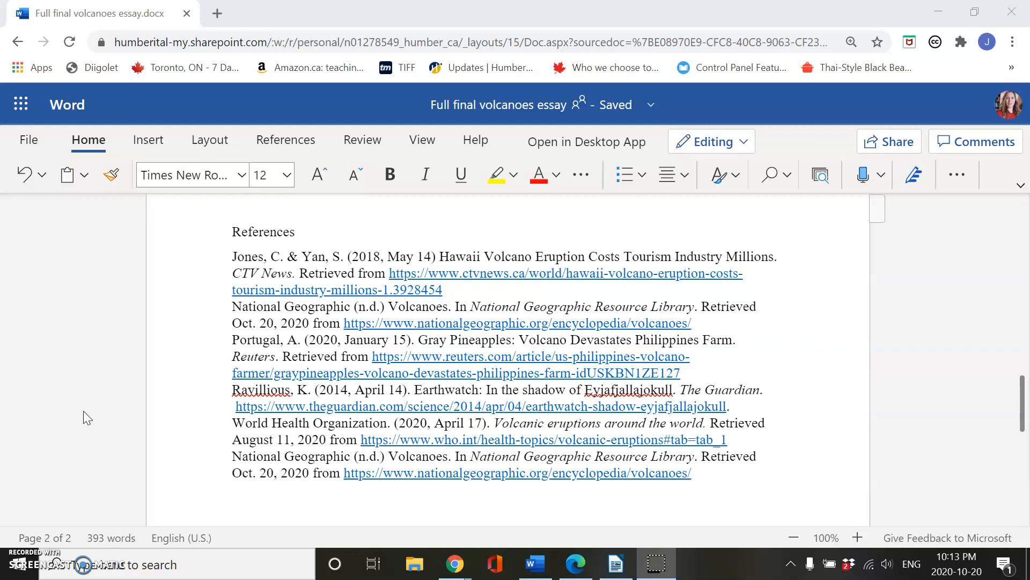
- Center the References heading above the reference list
double_click(258, 231)
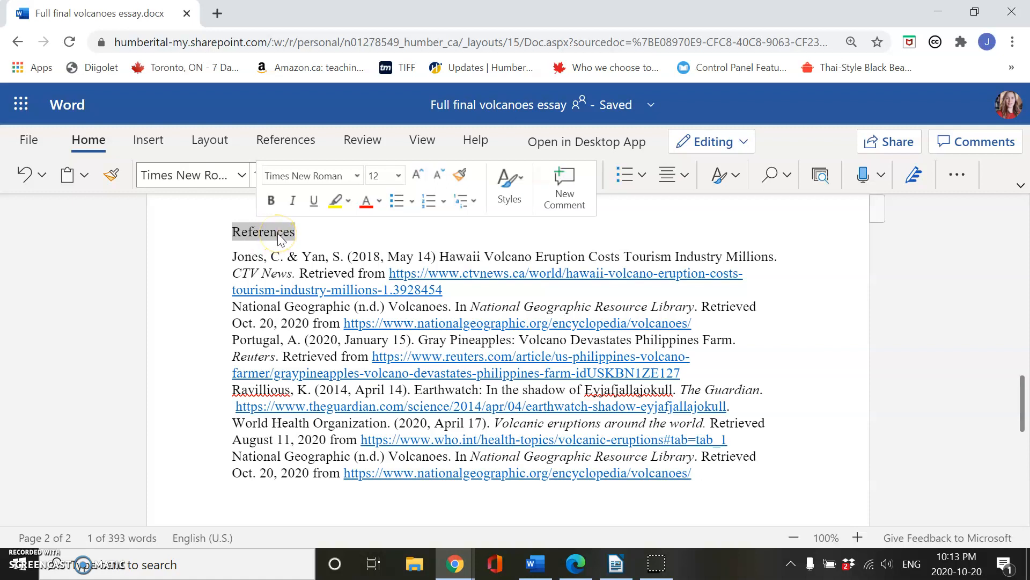
key(ctrl+e)
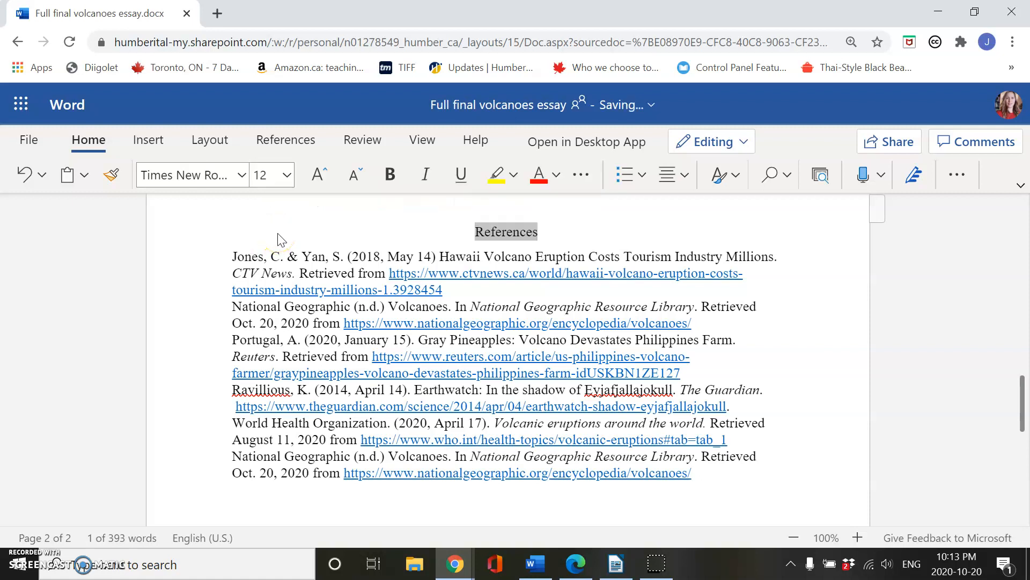
click(493, 235)
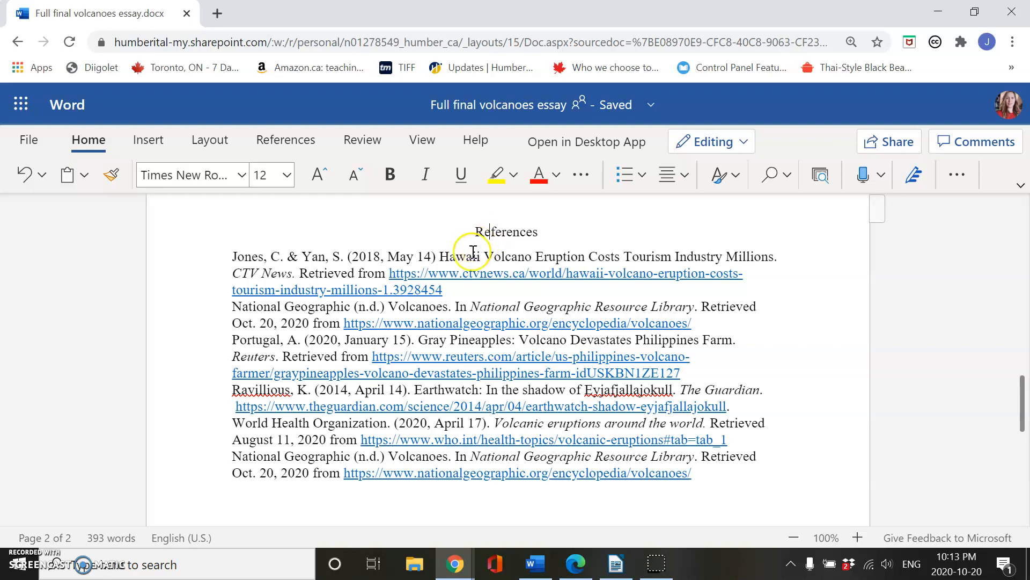
click(455, 289)
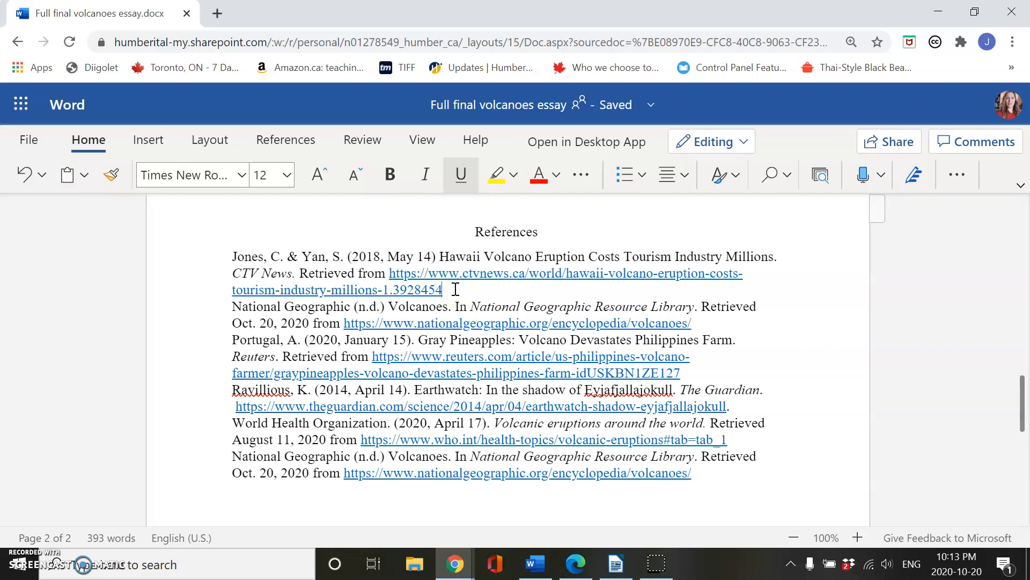
key(Return)
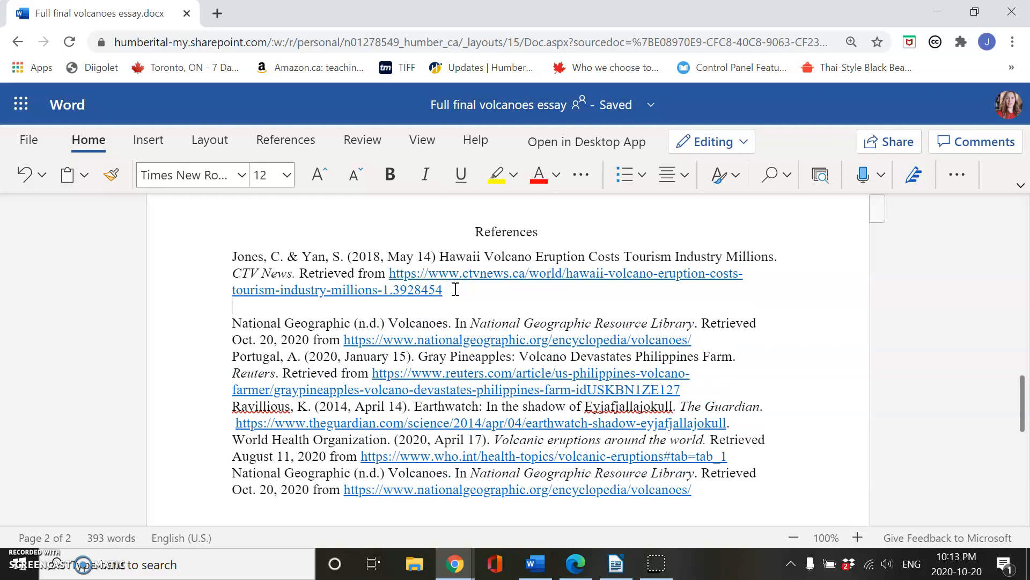
key(BackSpace)
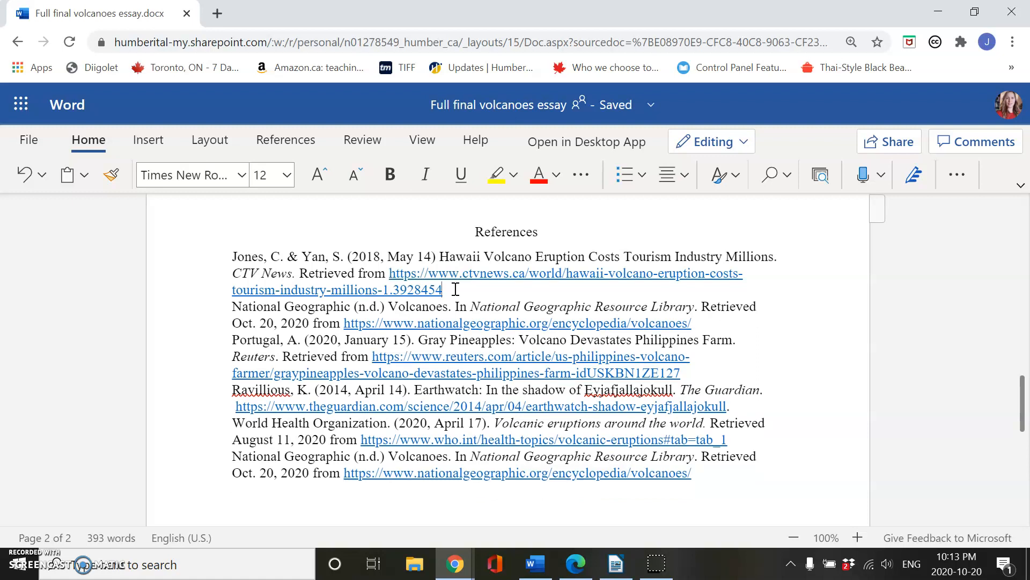
- Set the line spacing of the References heading and all reference entries to 2
click(477, 230)
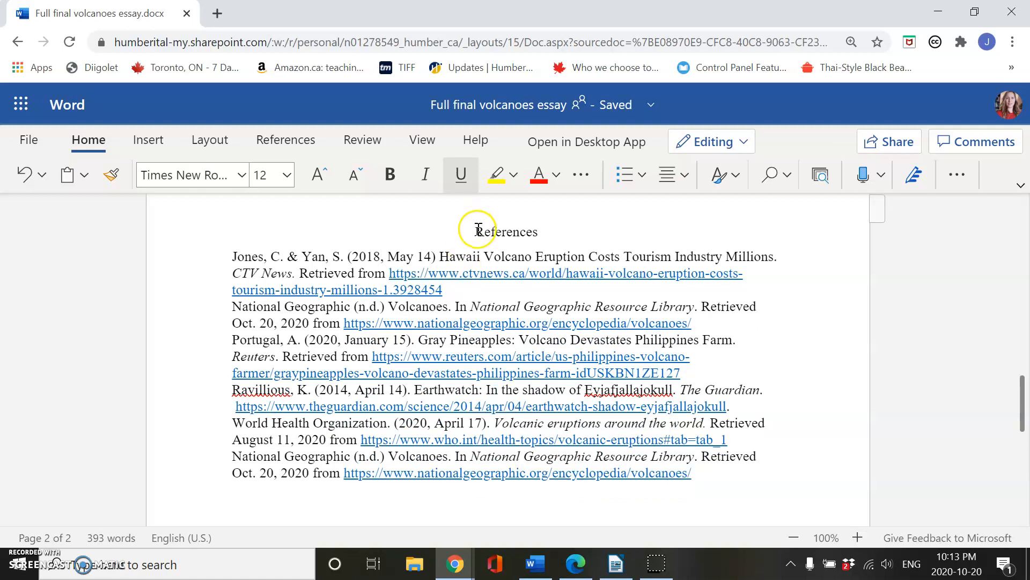
drag(478, 230, 691, 328)
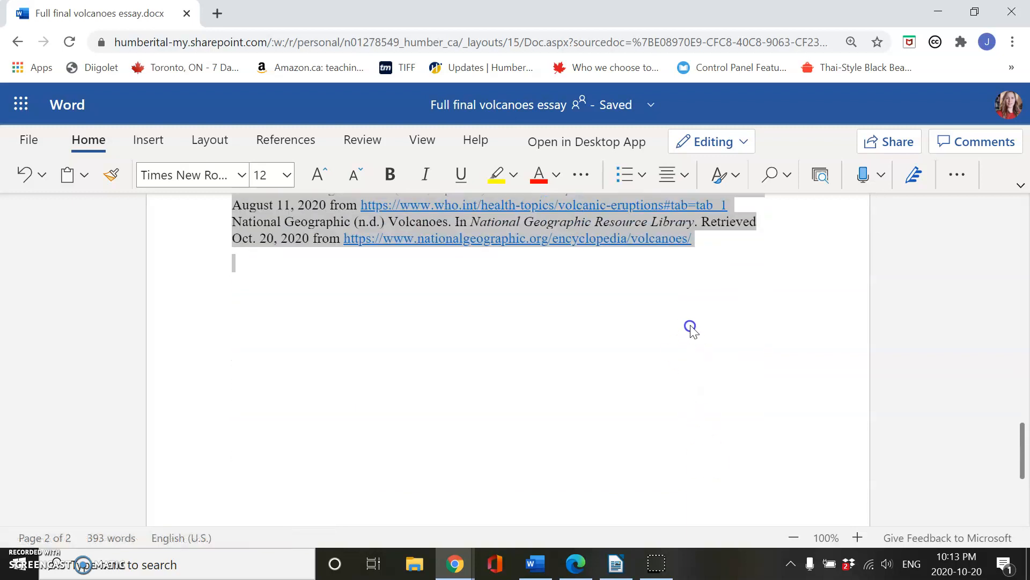
scroll(652, 243, up, 4)
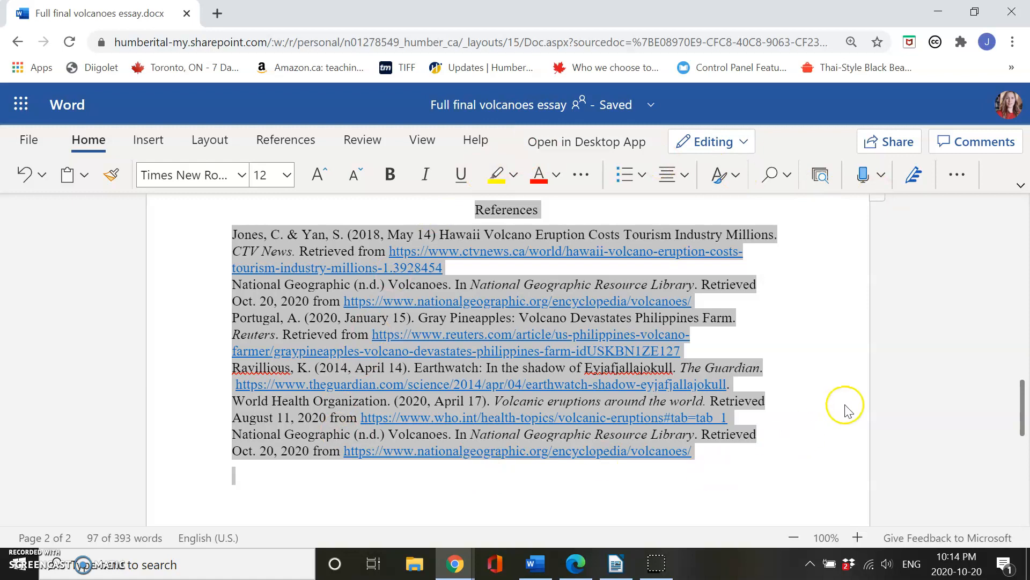
click(955, 175)
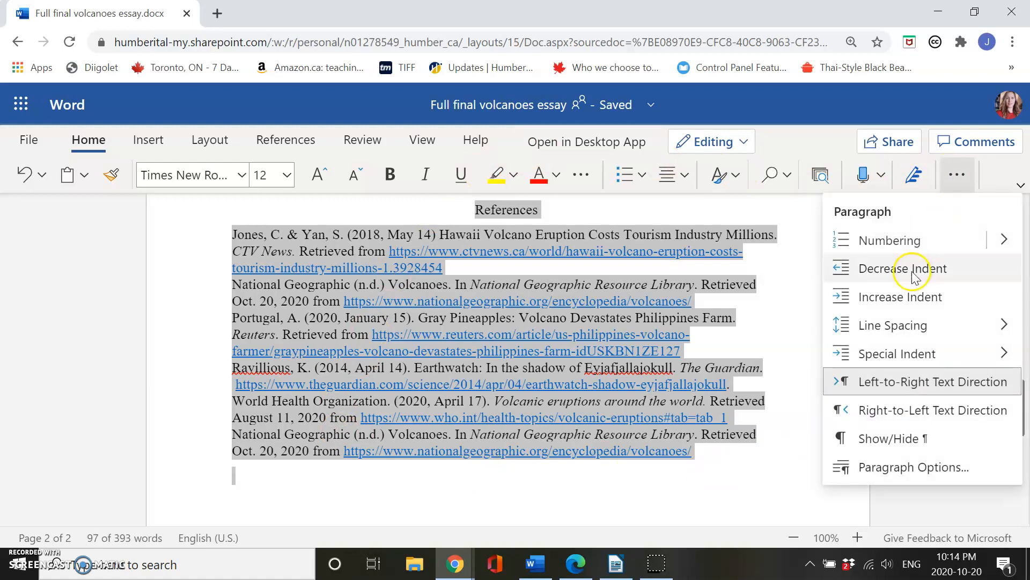
mouse_move(859, 329)
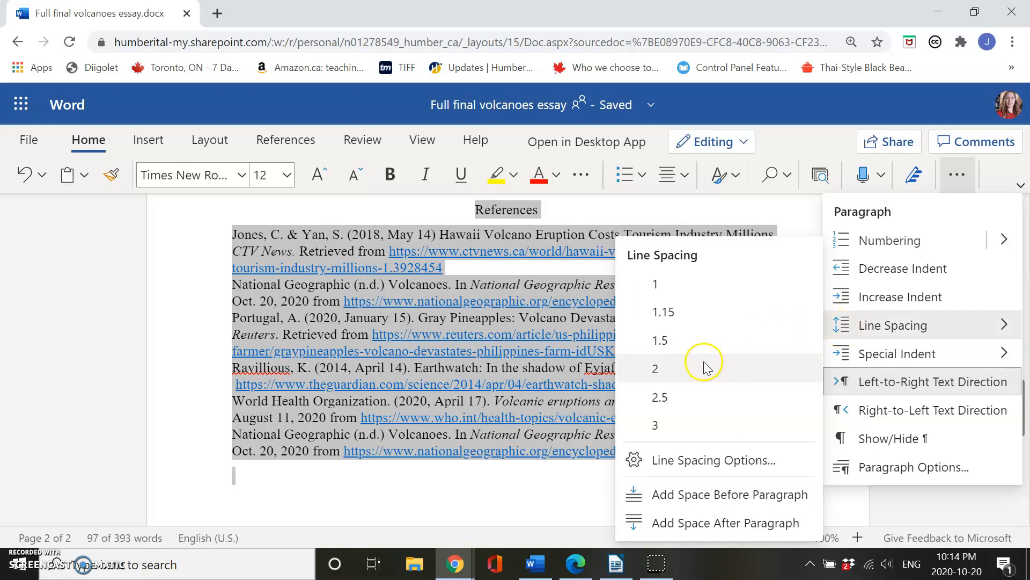
click(660, 370)
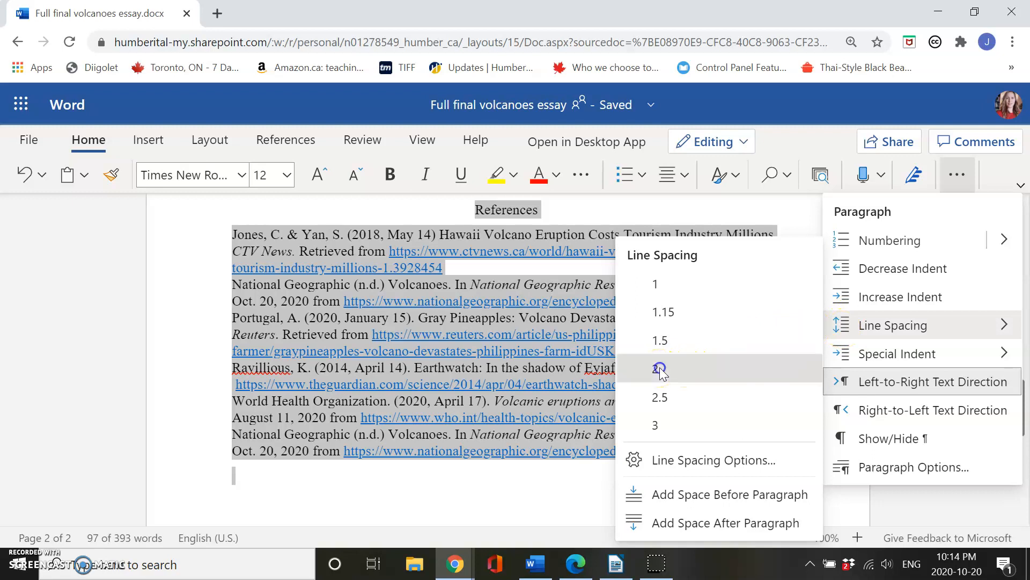
scroll(312, 416, up, 3)
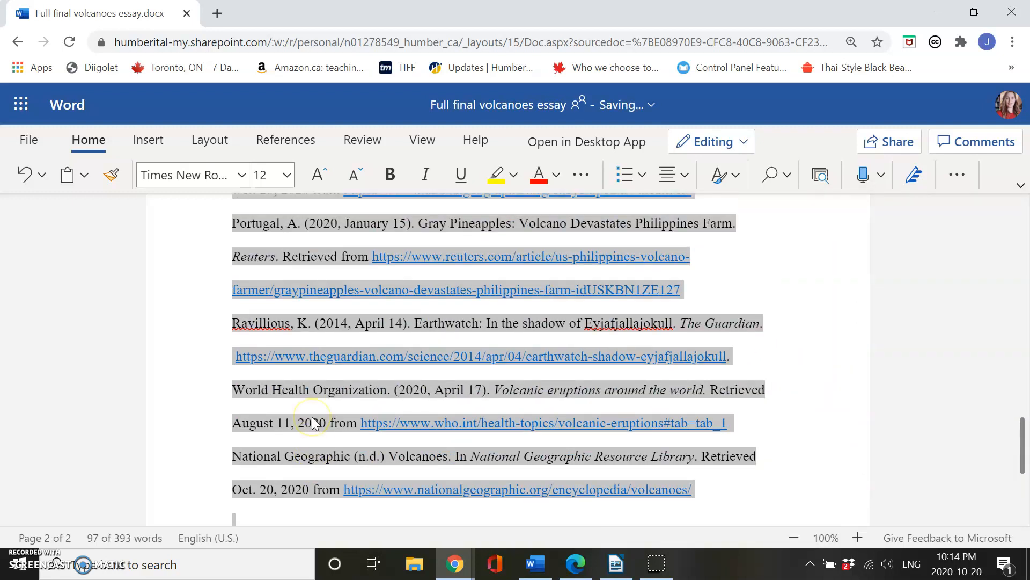
scroll(311, 417, up, 3)
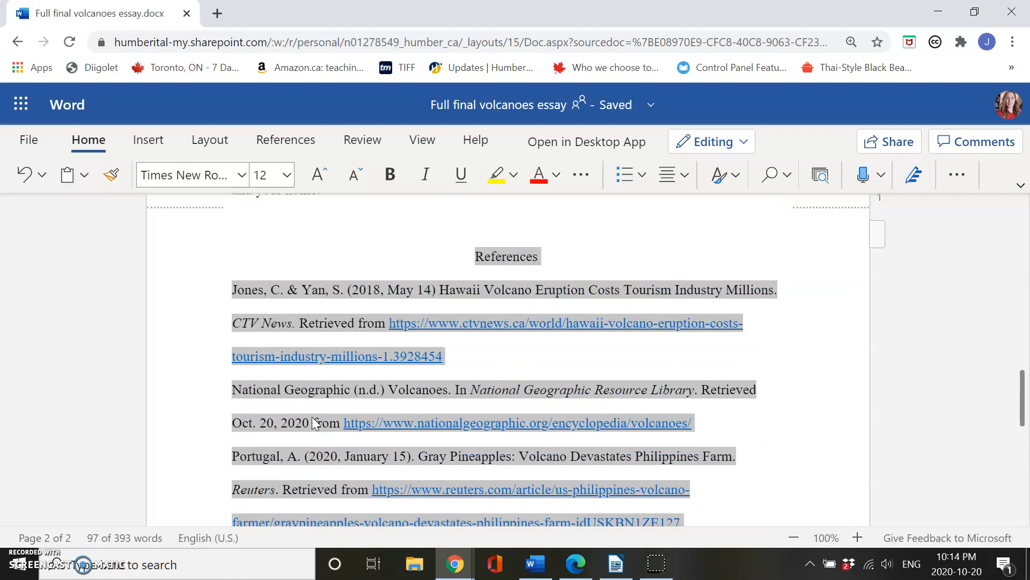
- Apply a hanging special indent to the selected reference list
scroll(312, 418, down, 1)
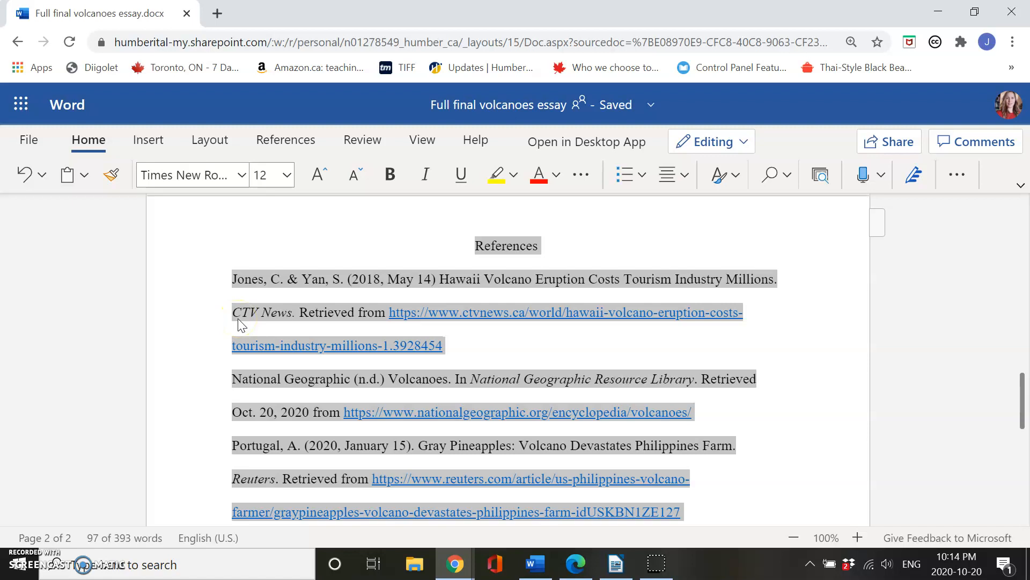
click(949, 184)
mouse_move(879, 357)
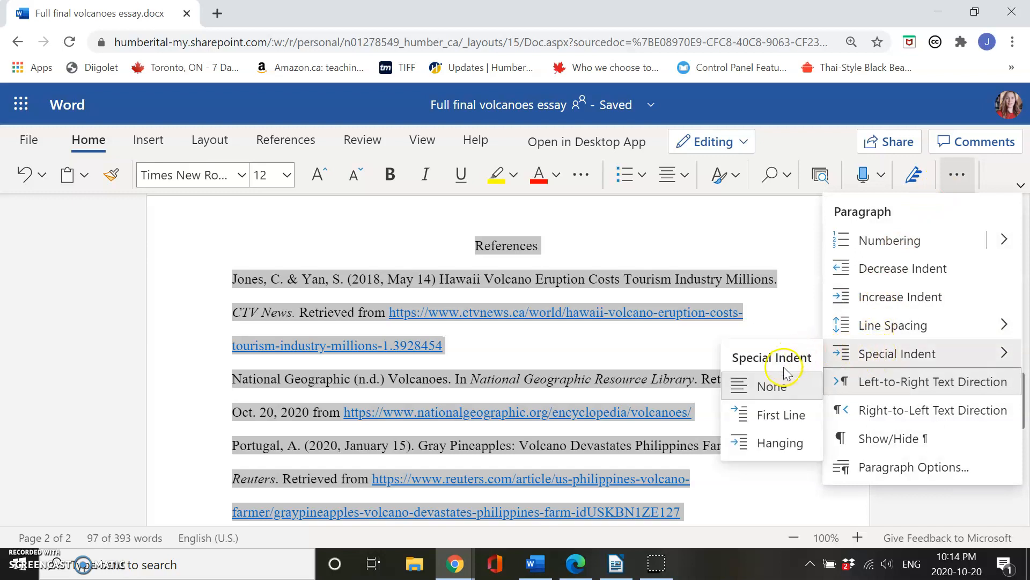
click(774, 443)
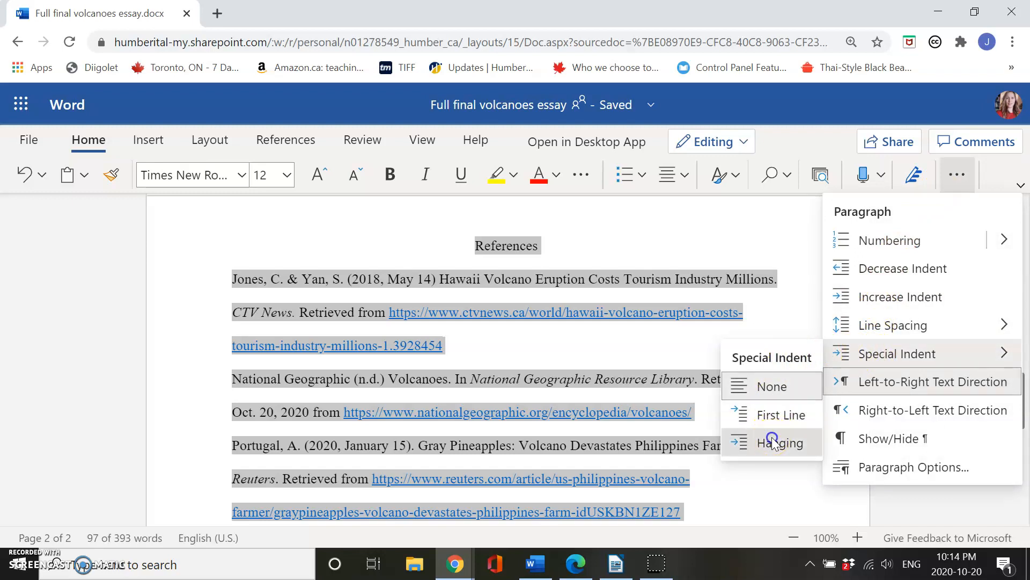
click(690, 353)
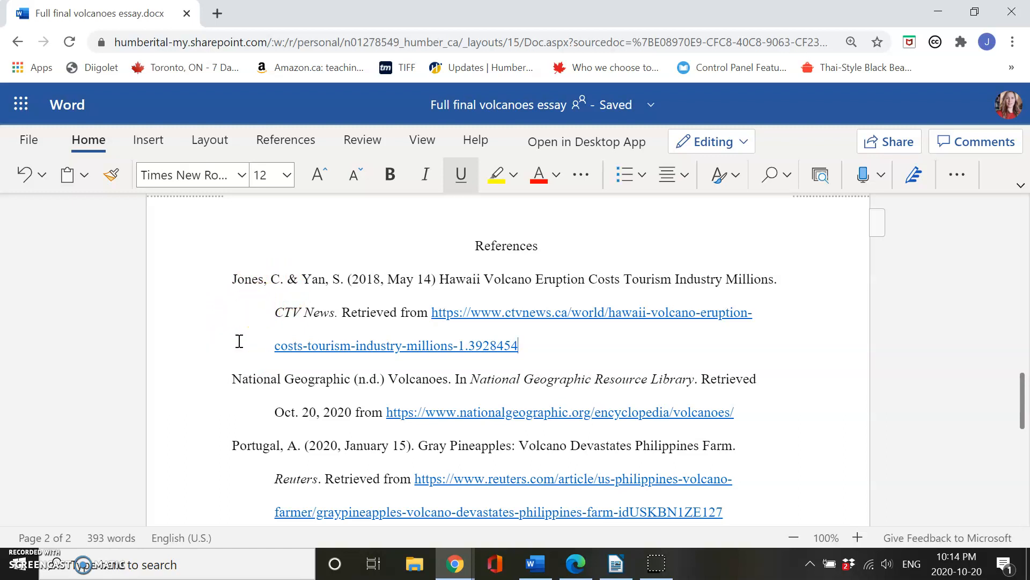
- Examine the first reference entry's indentation and web link, and the punctuation around authors and dates in the first two entries
click(255, 330)
click(410, 323)
click(572, 321)
click(433, 310)
drag(433, 310, 521, 345)
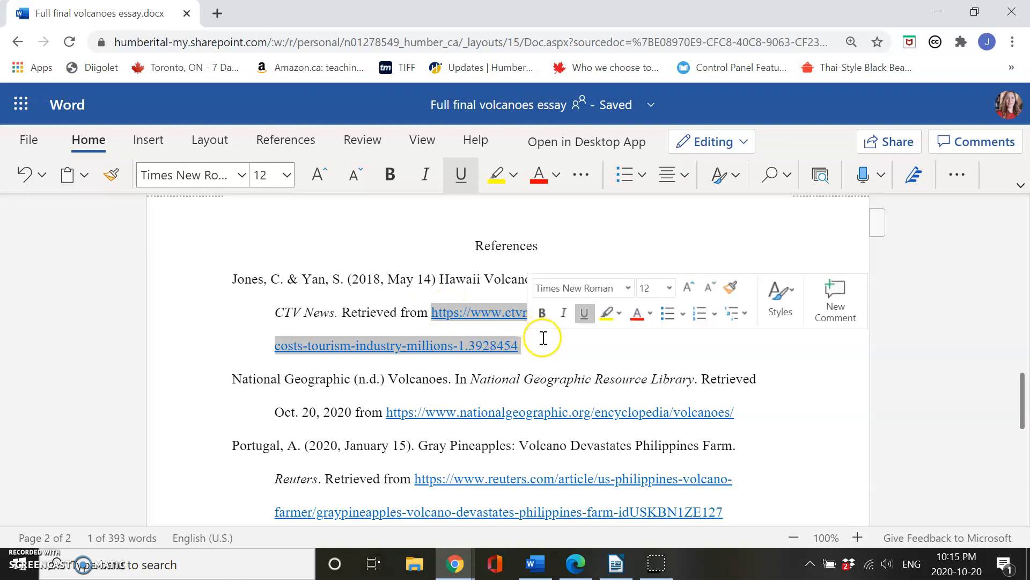
click(544, 345)
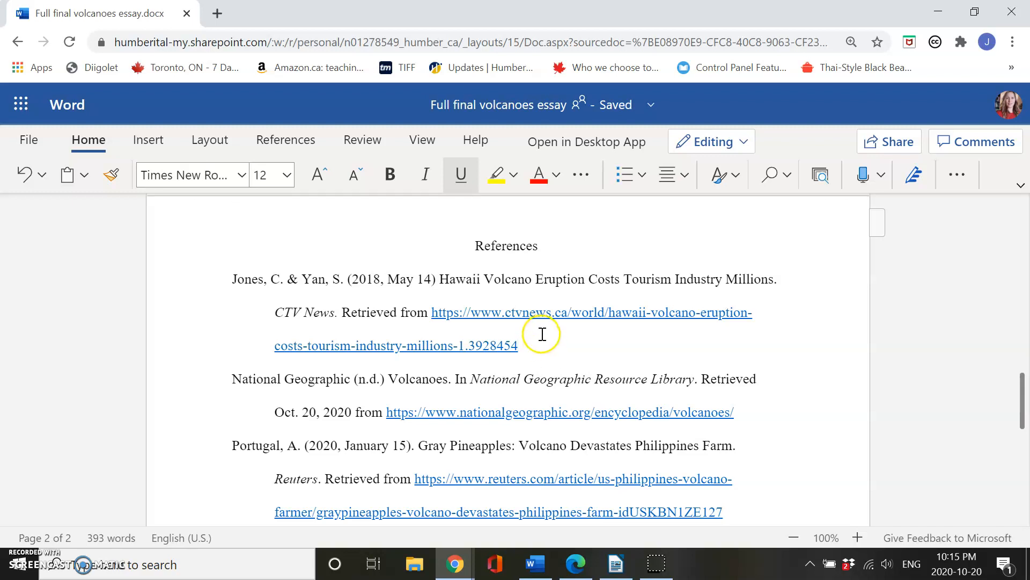
click(525, 300)
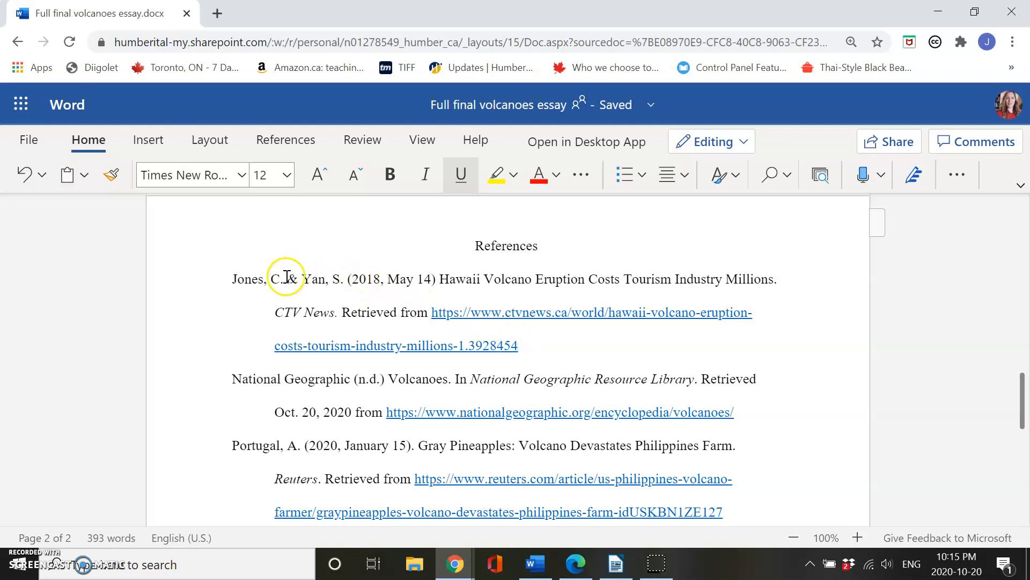
click(265, 280)
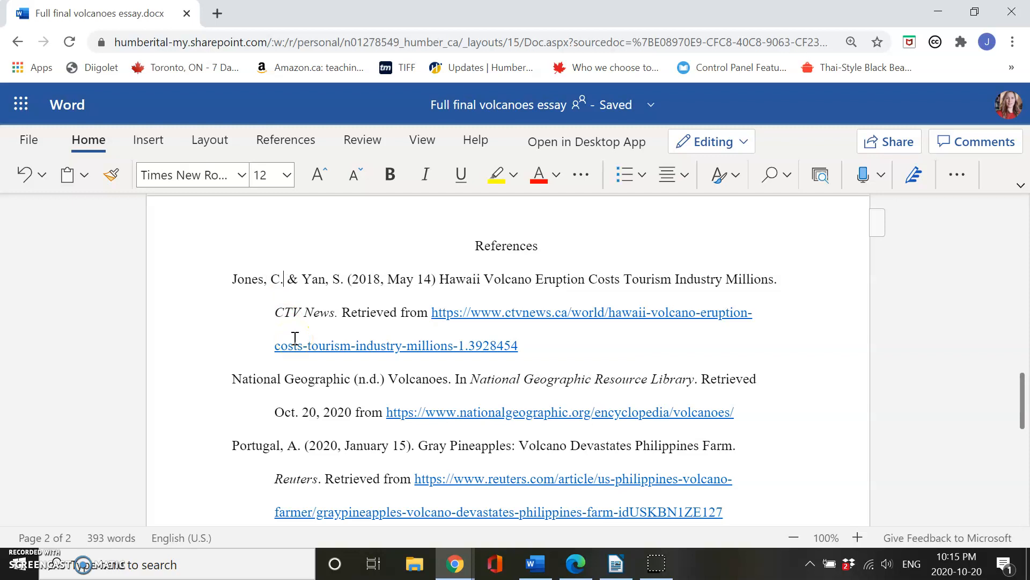
click(384, 278)
click(347, 279)
click(375, 379)
click(387, 378)
double_click(275, 279)
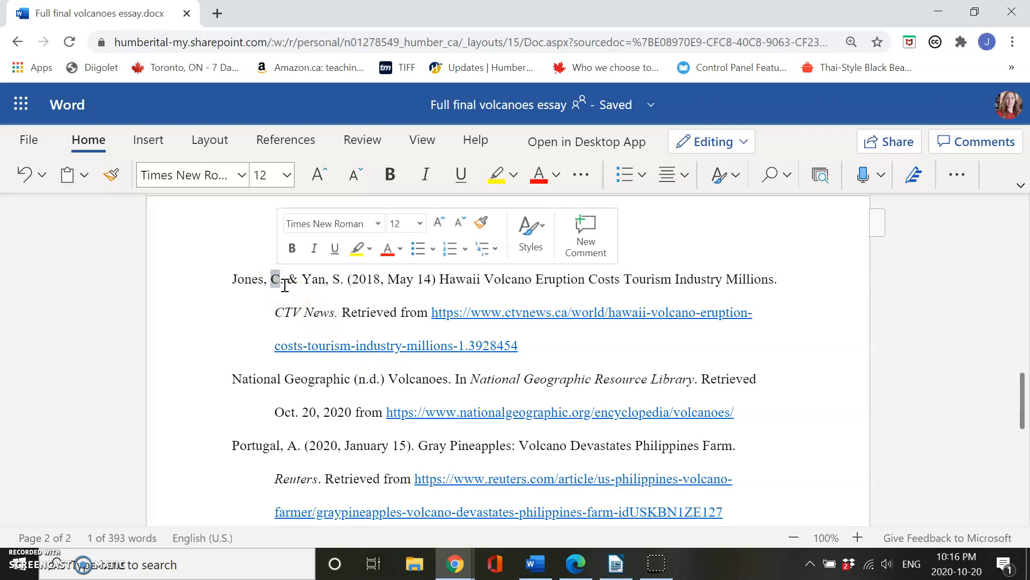
click(344, 279)
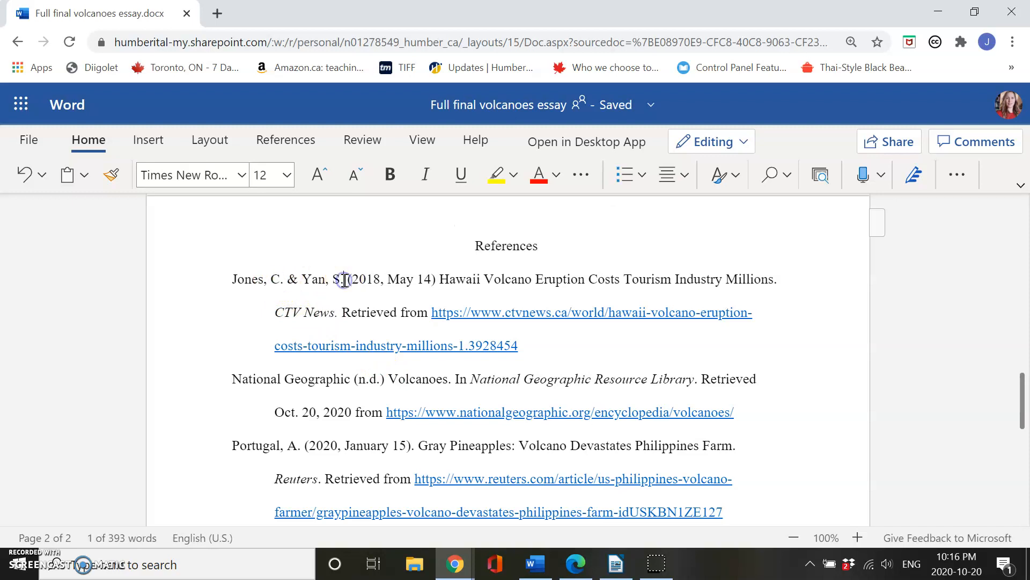
- Add a period after the closing date parenthesis in the Hawaii volcano entry (2018, May 14) and the first National Geographic entry (n.d.)
drag(344, 280, 433, 279)
click(439, 278)
click(435, 280)
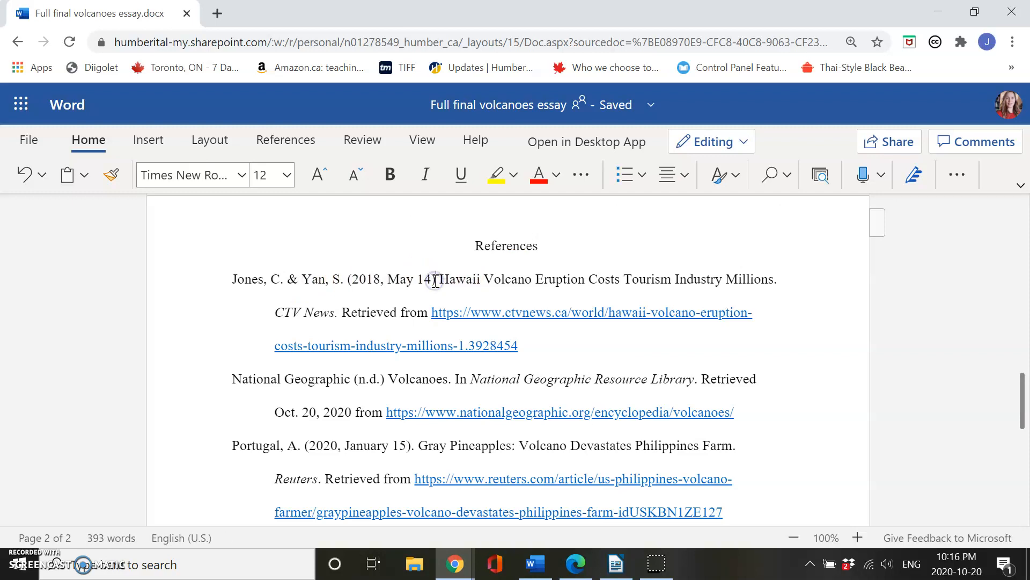
text(.)
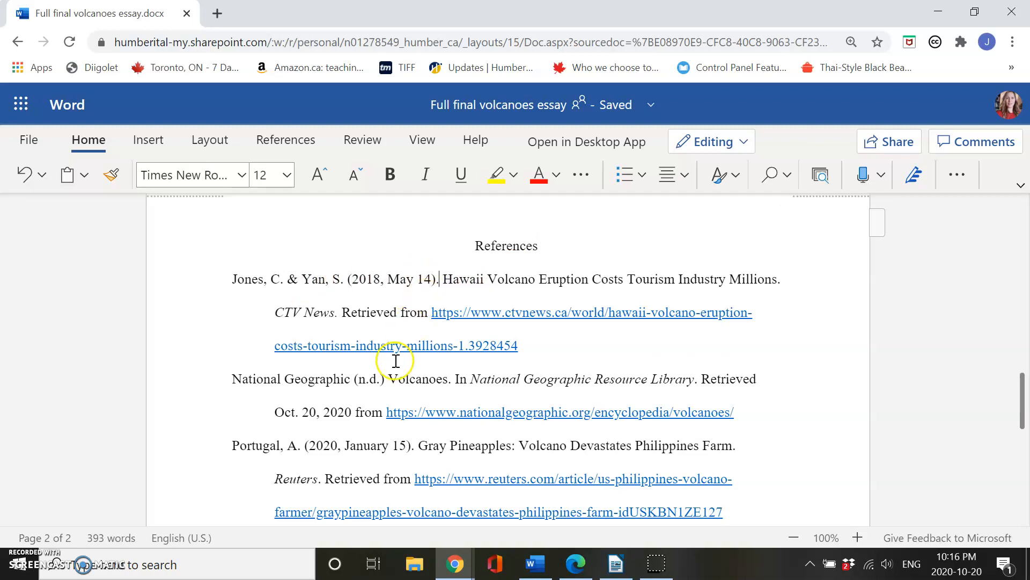
click(385, 379)
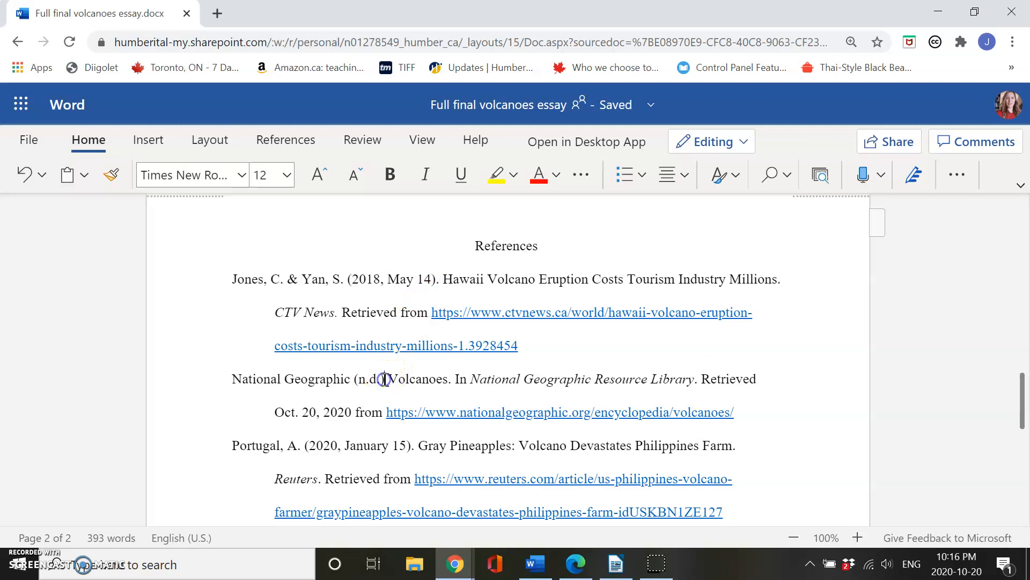
text(.)
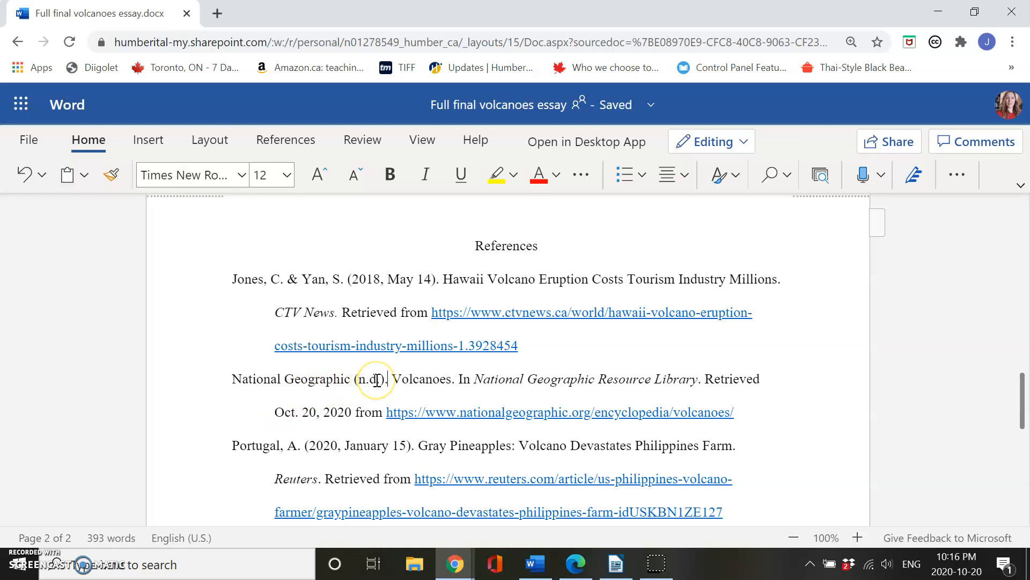
click(393, 383)
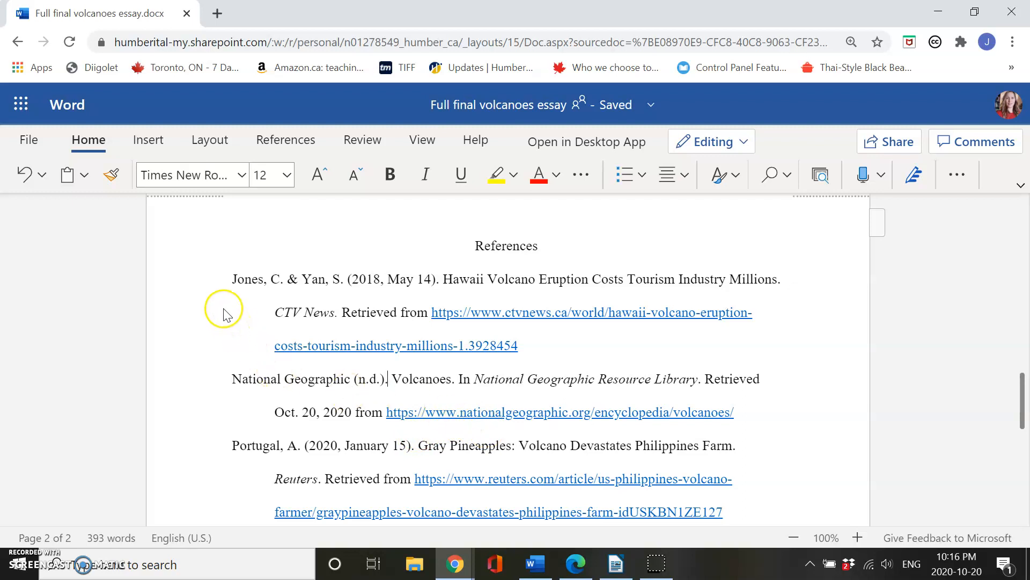
- Check the alphabetical order of the reference entries by their first letters, down to the last National Geographic entry
click(235, 281)
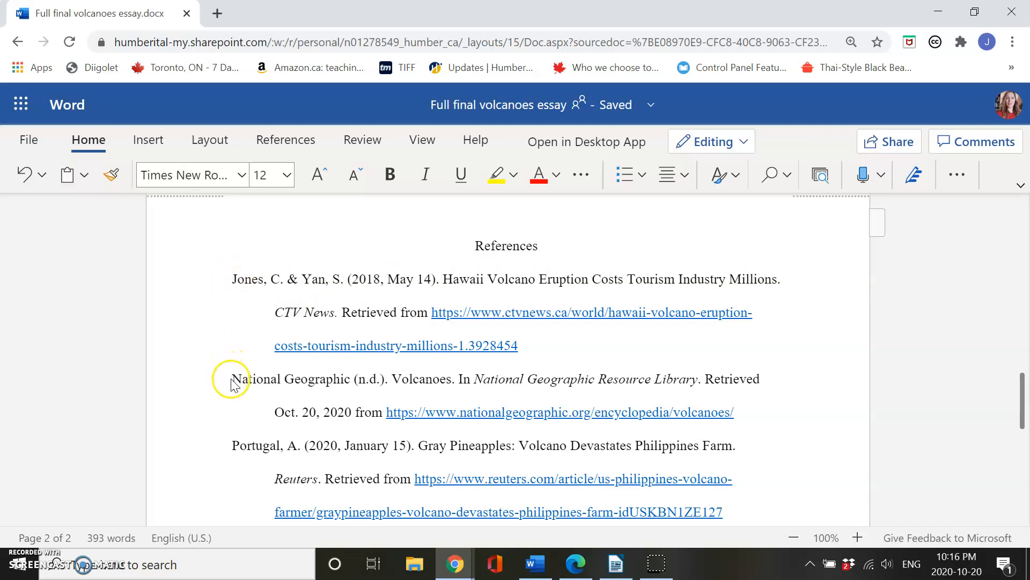
drag(231, 380, 240, 381)
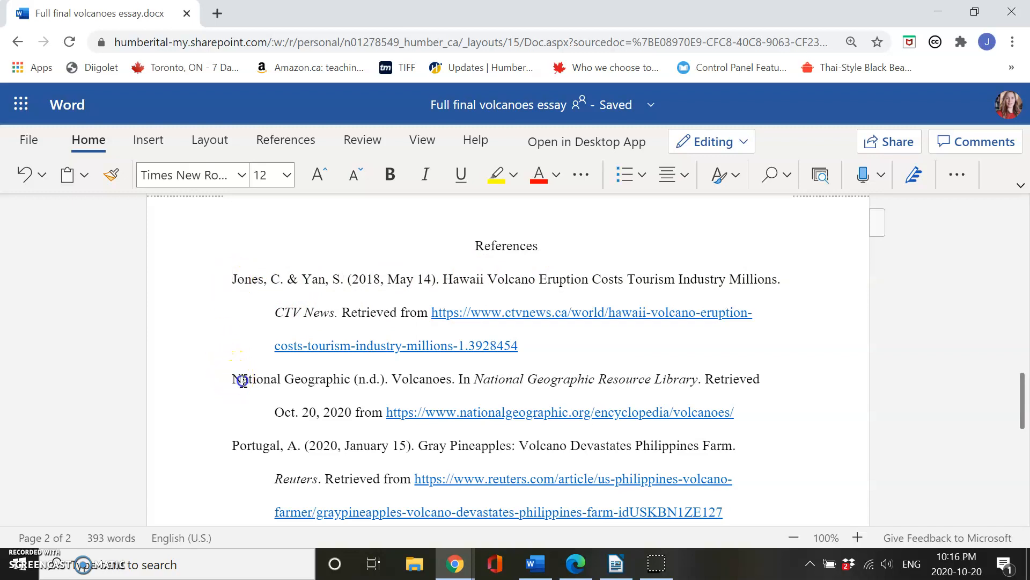
click(237, 449)
scroll(238, 450, down, 3)
click(230, 482)
scroll(230, 504, down, 1)
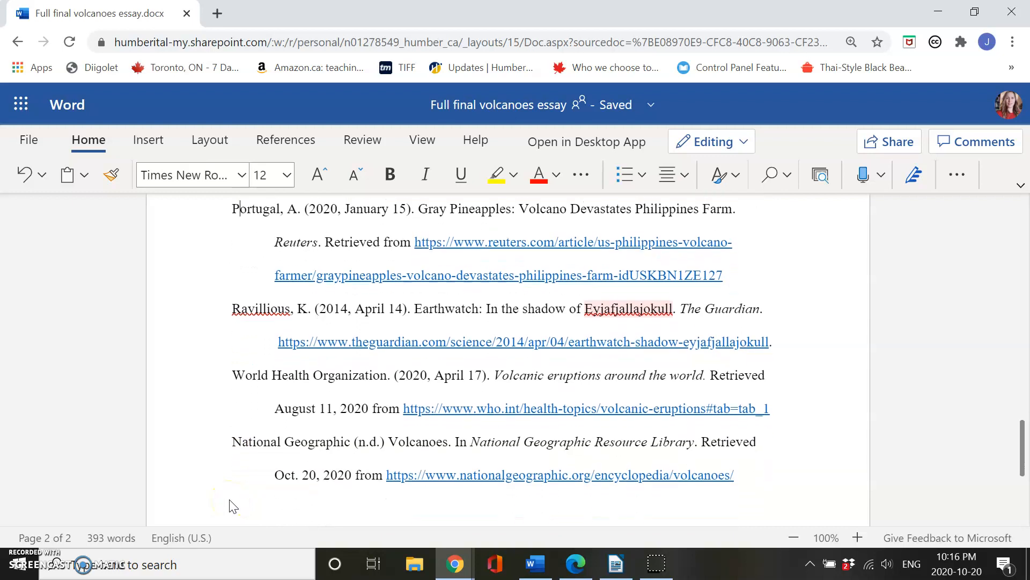
click(236, 433)
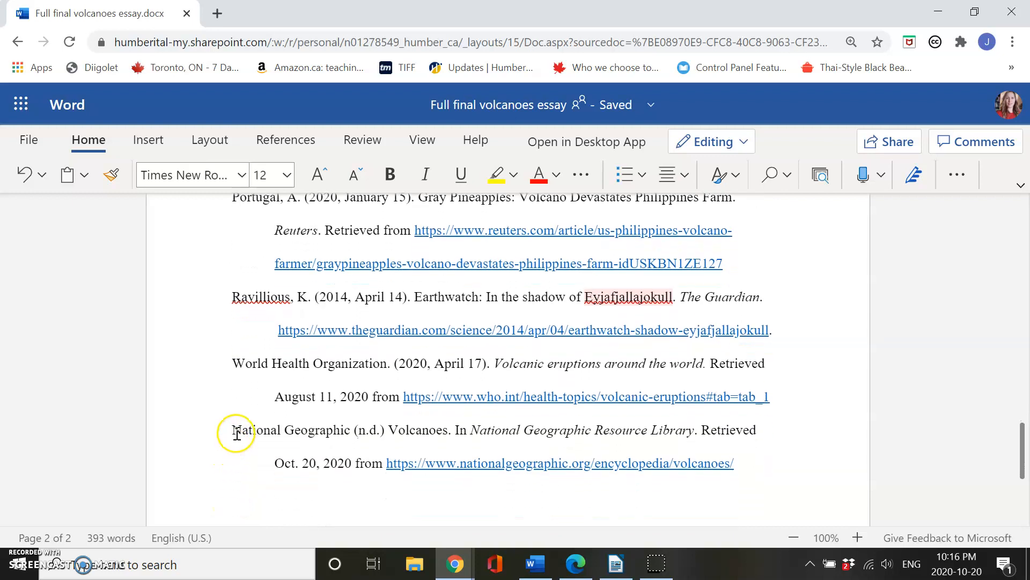
drag(235, 432, 242, 436)
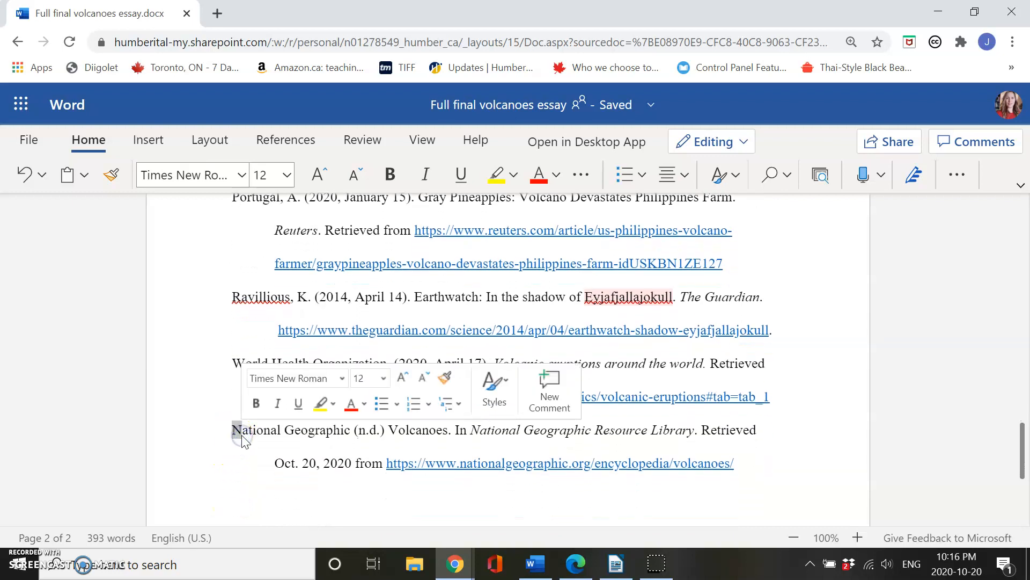
click(242, 436)
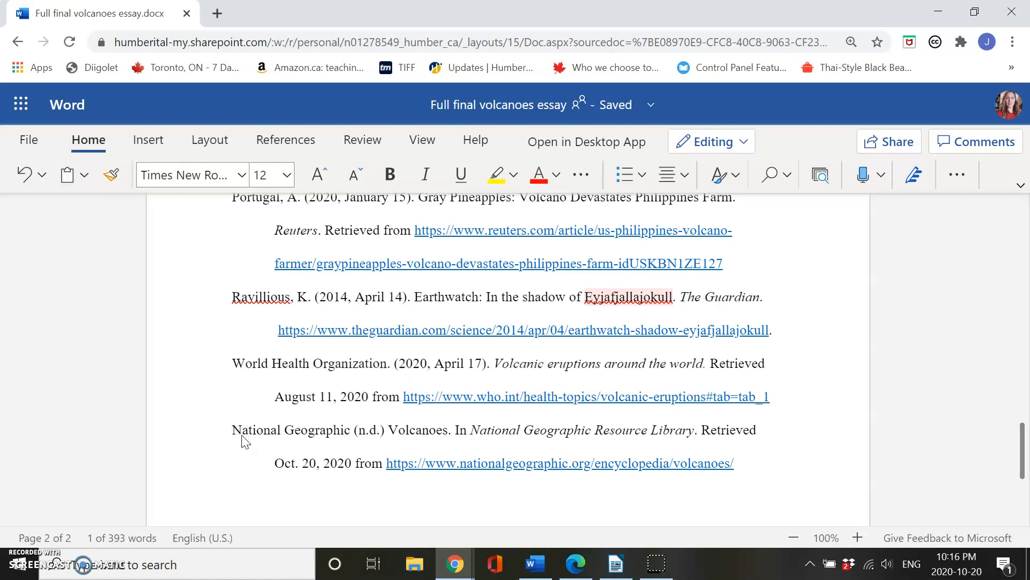
- Delete the duplicate National Geographic entry at the end of the reference list
scroll(242, 436, up, 3)
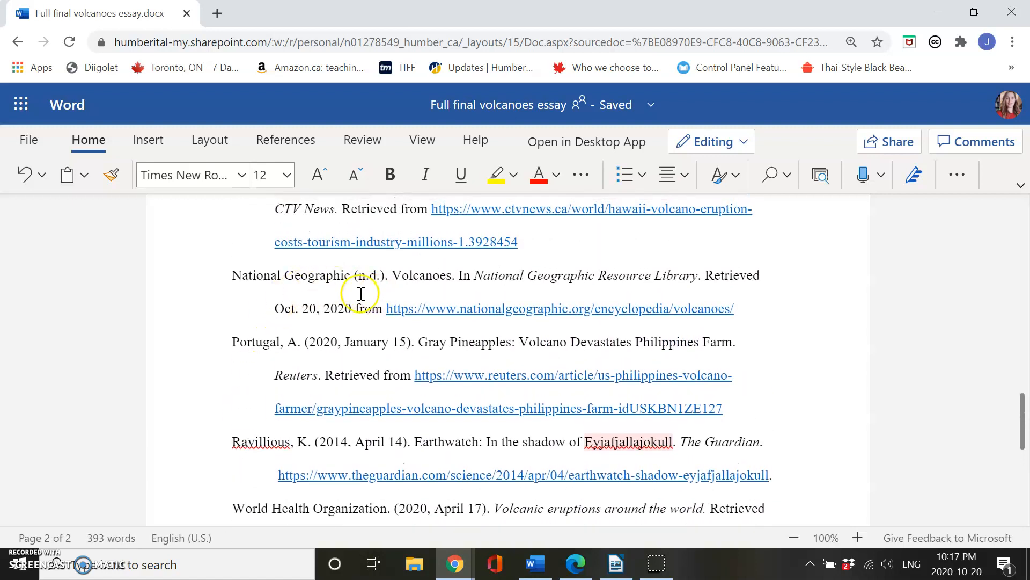
scroll(361, 294, down, 4)
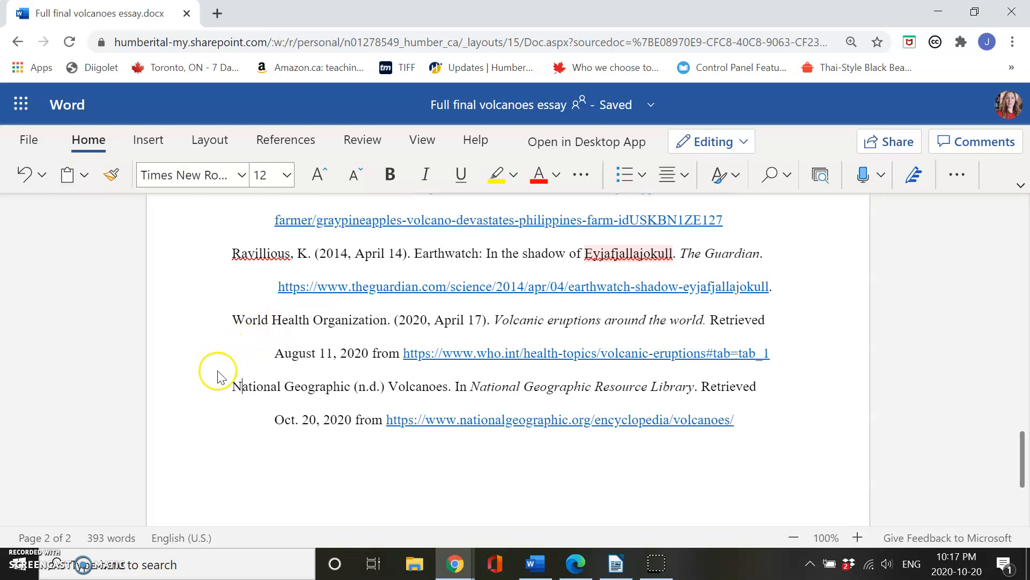
drag(234, 387, 738, 421)
key(Delete)
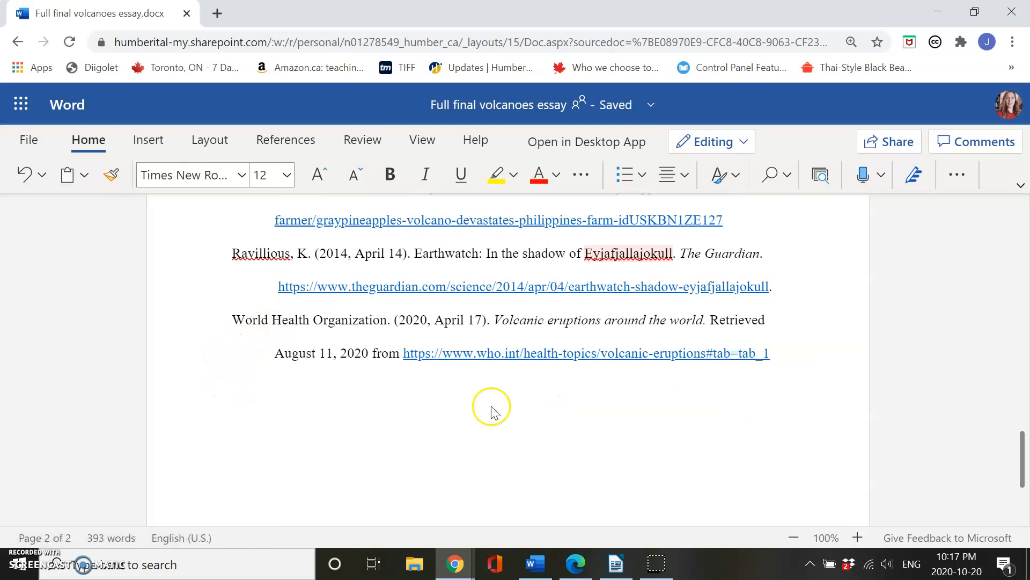
- Check the alphabetical position of the remaining National Geographic entry among the neighbouring references
scroll(480, 416, up, 3)
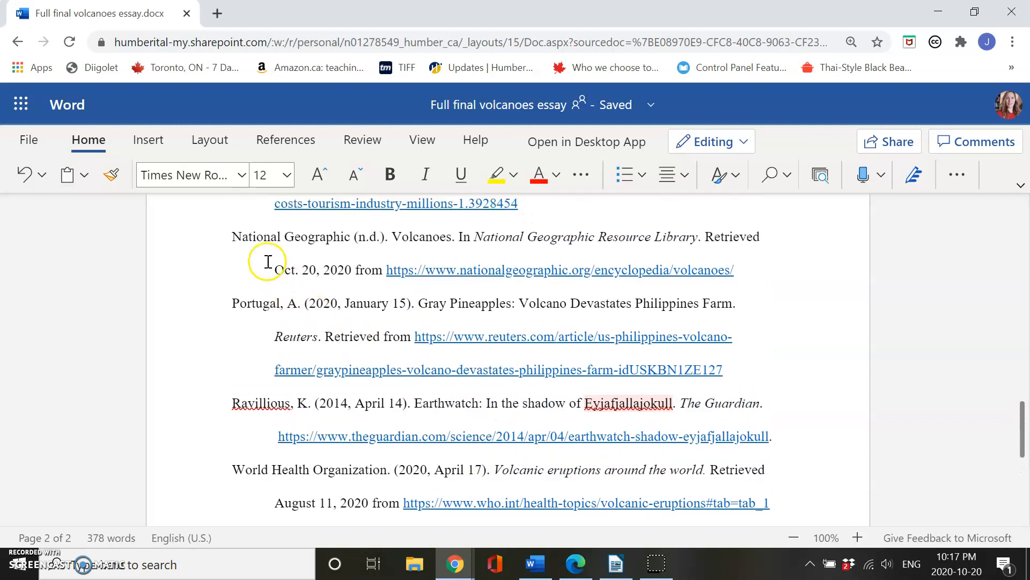
drag(234, 235, 372, 241)
scroll(292, 403, down, 4)
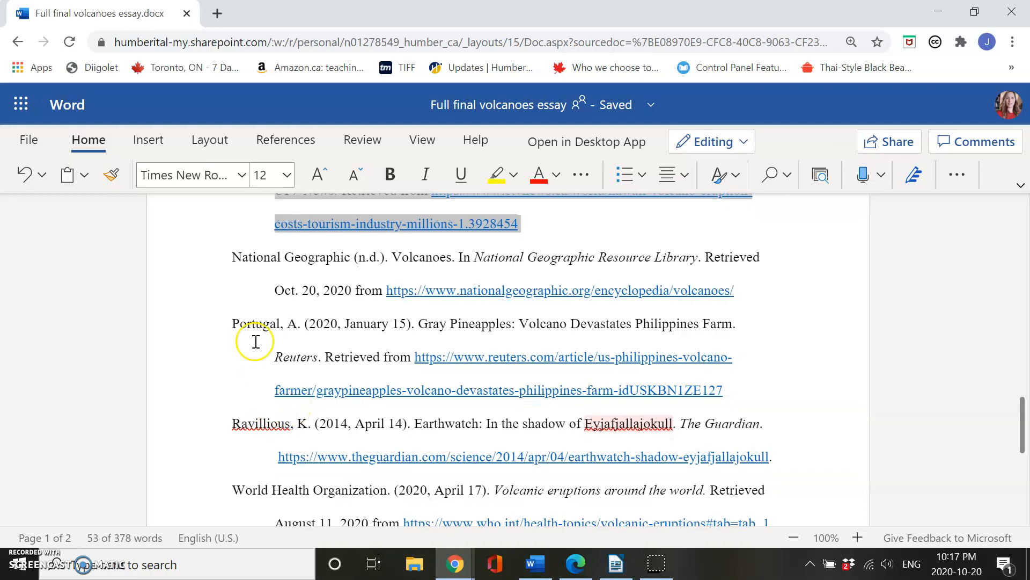
double_click(247, 252)
click(246, 257)
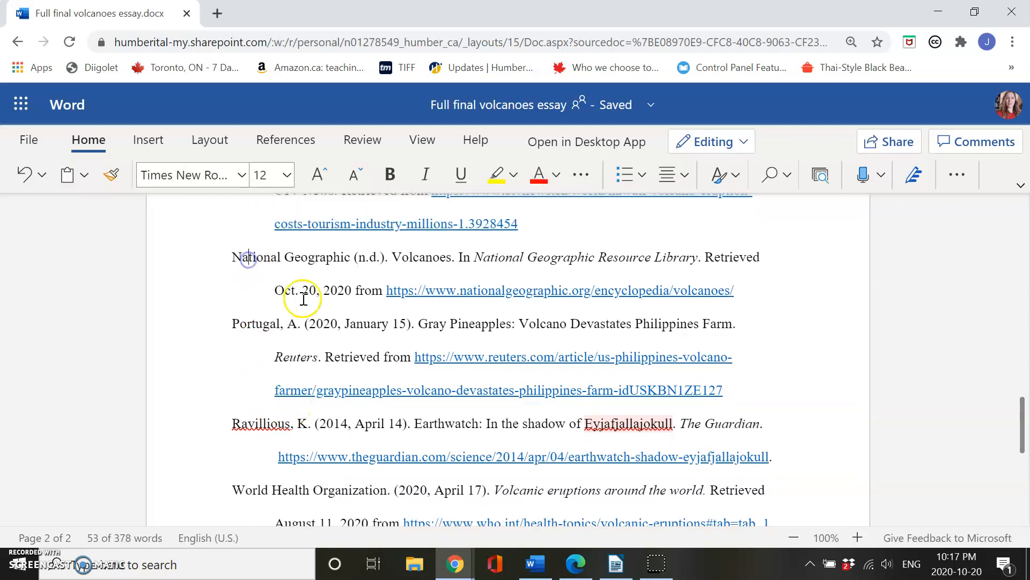
scroll(403, 373, up, 2)
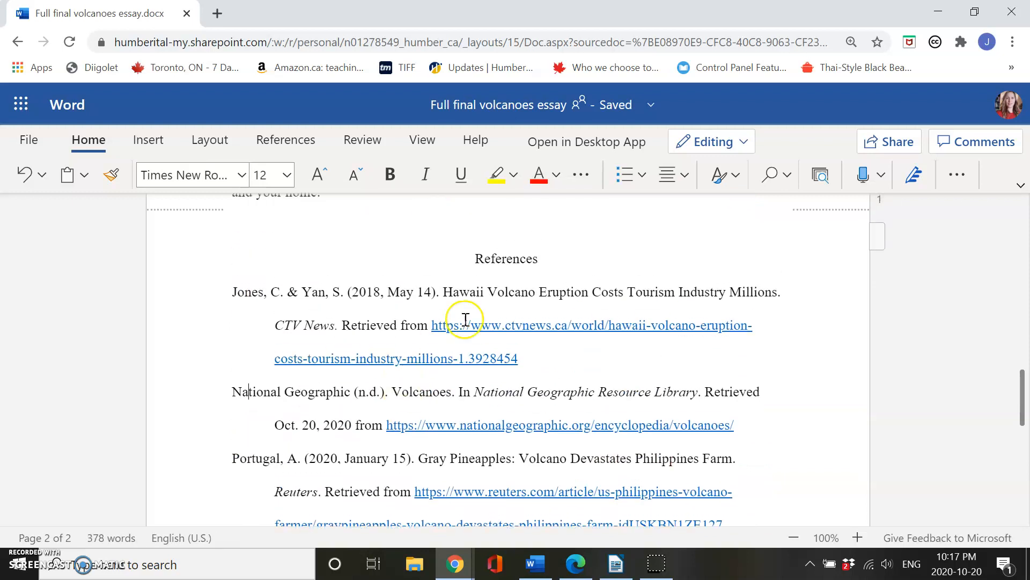
scroll(475, 317, down, 3)
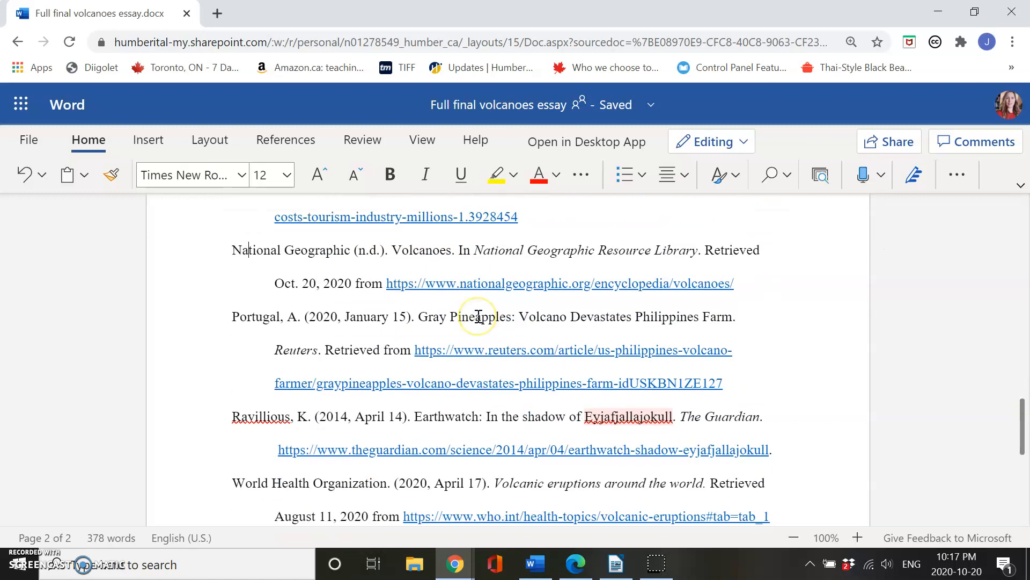
scroll(478, 317, up, 3)
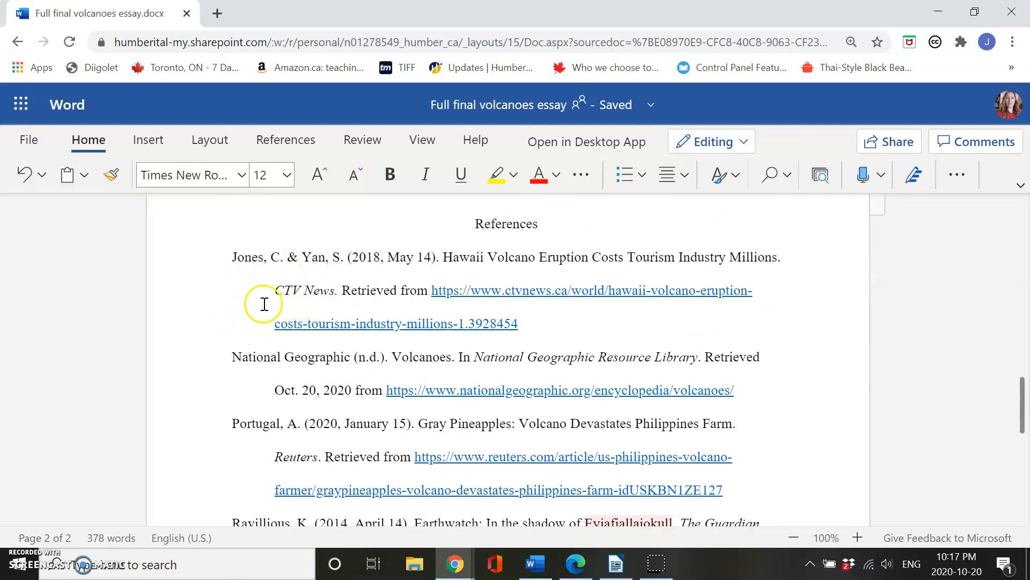
- Examine the capitalization of the Hawaii volcano article title in the first reference entry
click(569, 291)
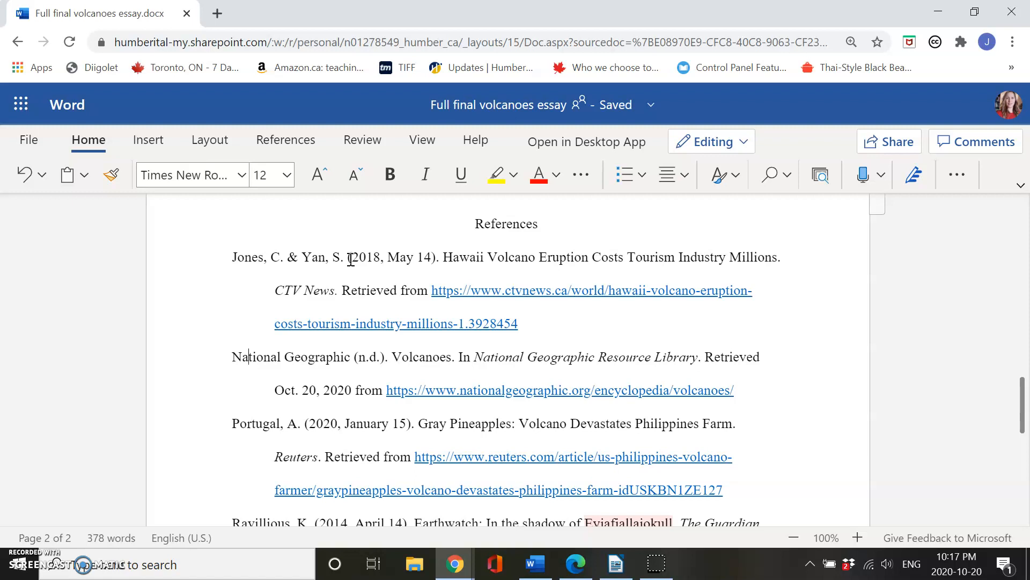
click(445, 256)
drag(445, 256, 588, 246)
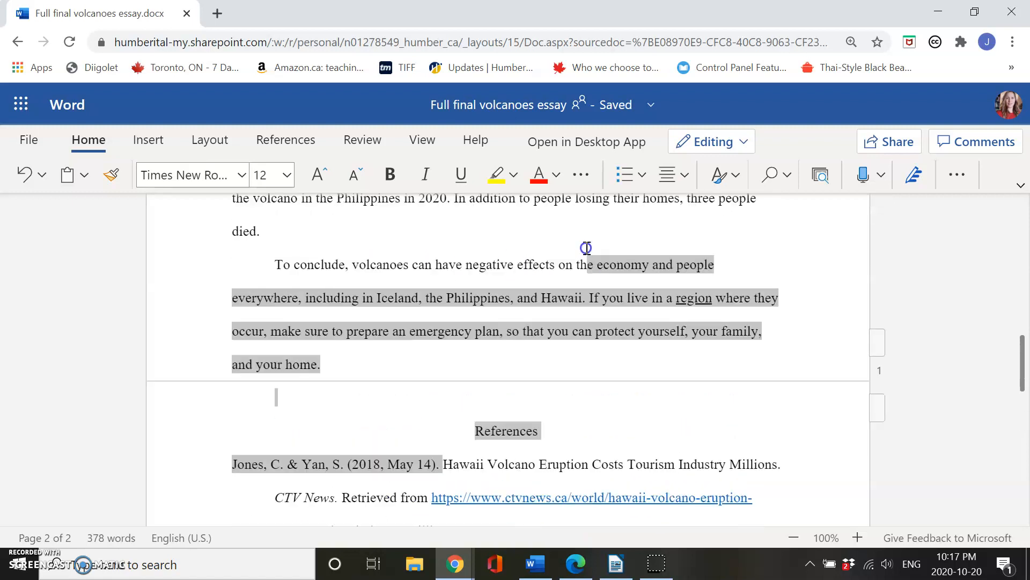
click(497, 464)
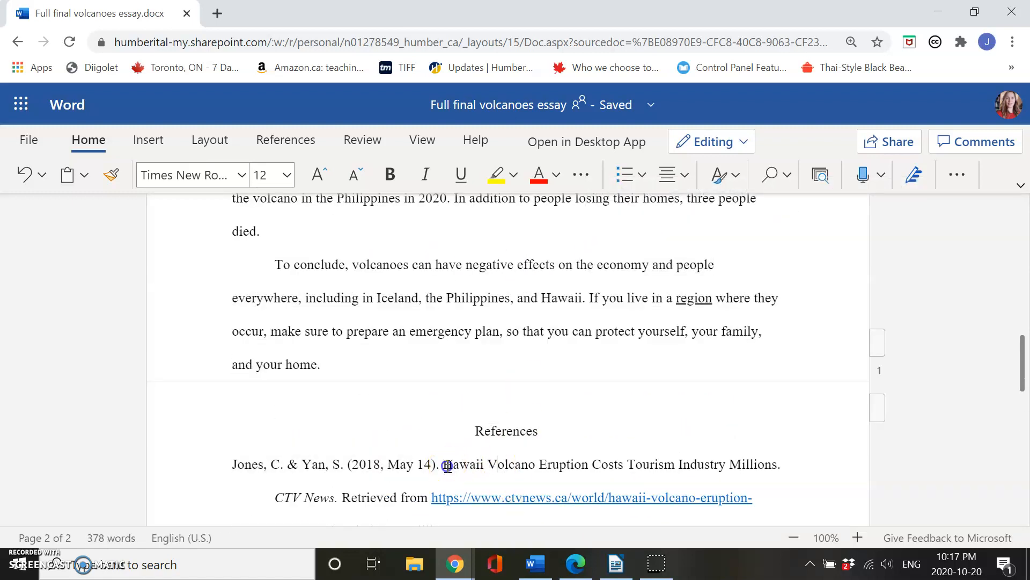
drag(452, 466, 603, 409)
scroll(583, 365, up, 4)
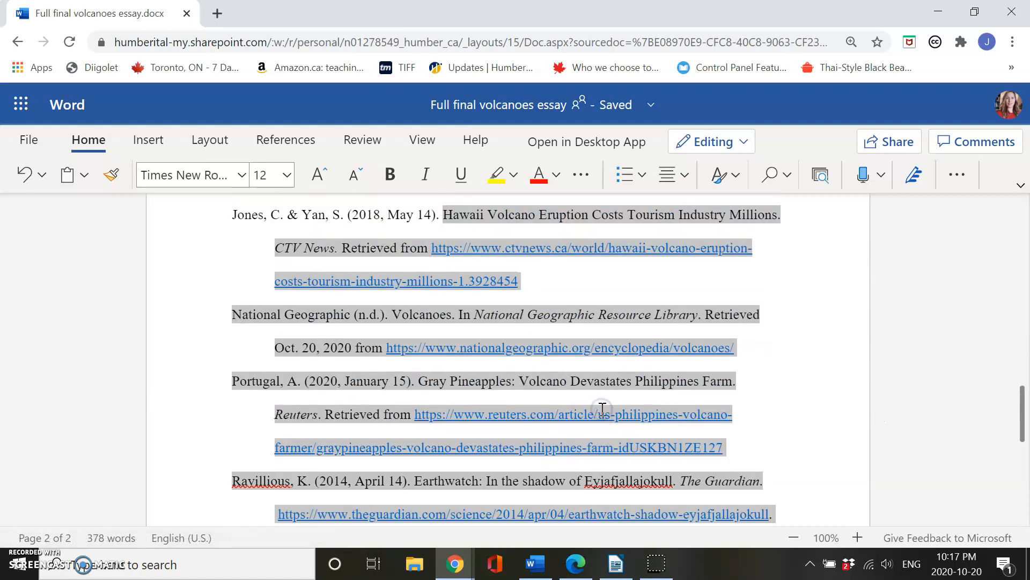
scroll(568, 329, up, 1)
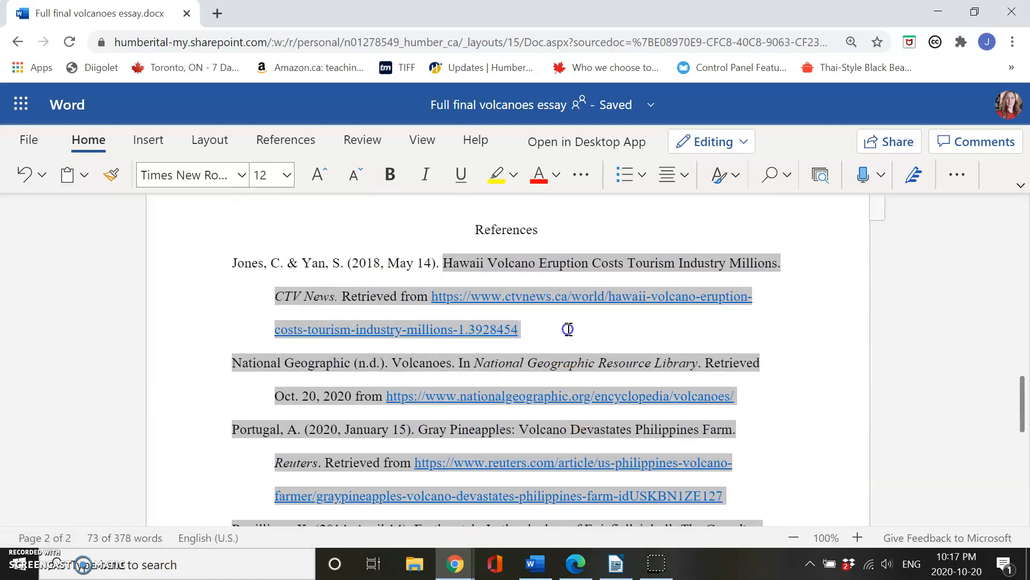
click(567, 329)
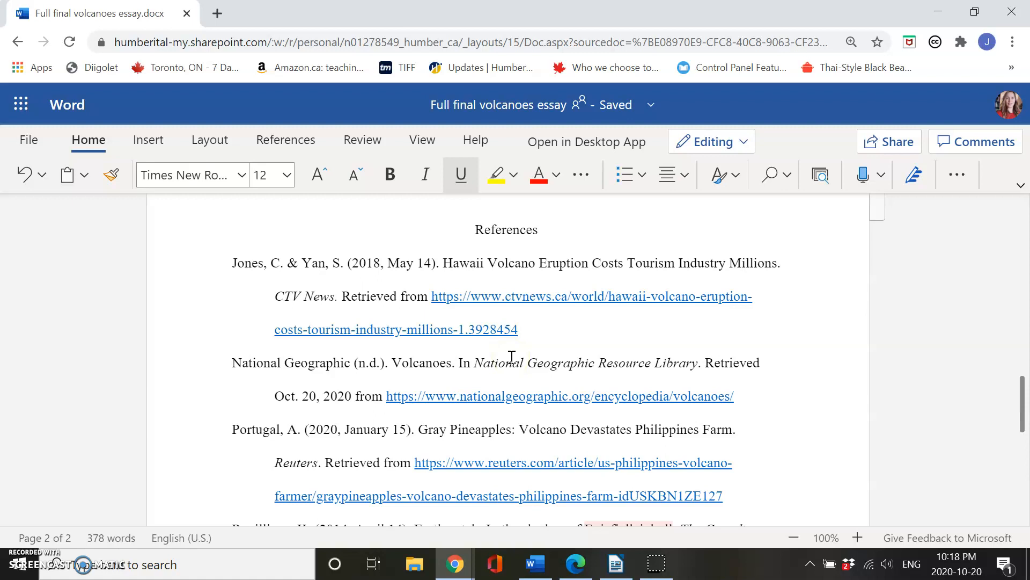
- Change the words "volcano", "eruption" and "costs" to lowercase in the first reference entry's Hawaii article title
double_click(457, 264)
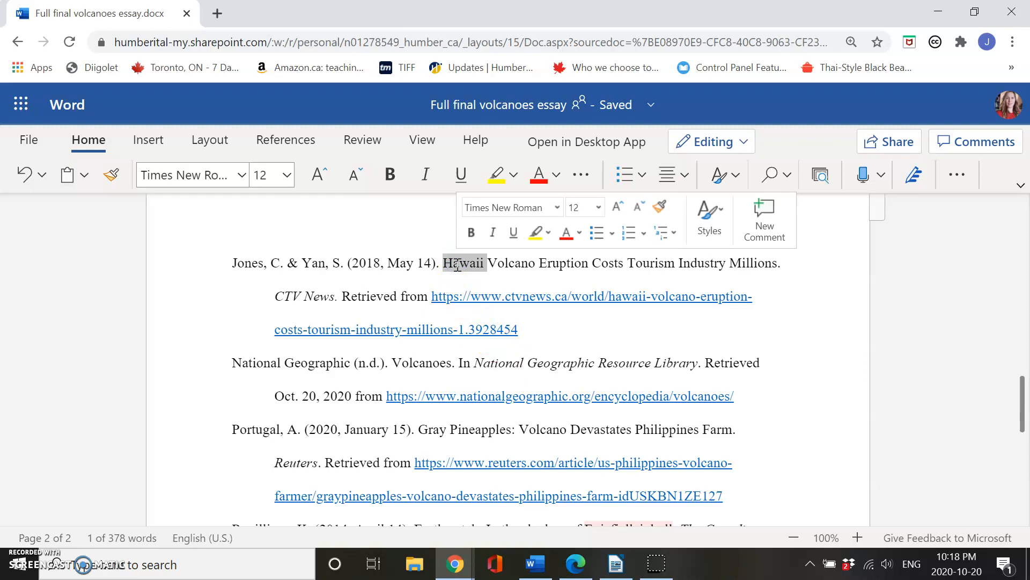
click(457, 264)
click(494, 264)
key(BackSpace)
text(v)
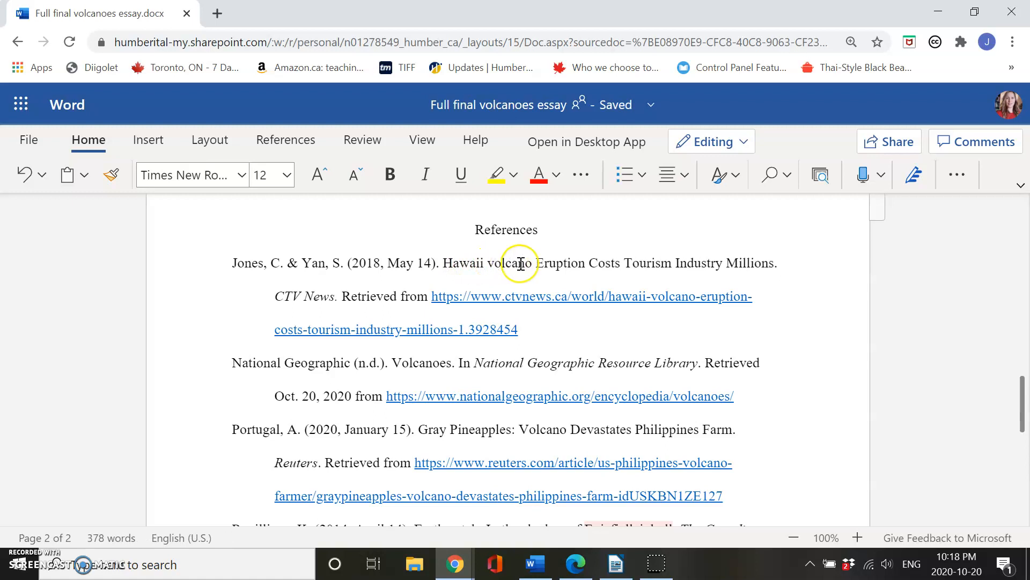
click(542, 264)
key(BackSpace)
text(e)
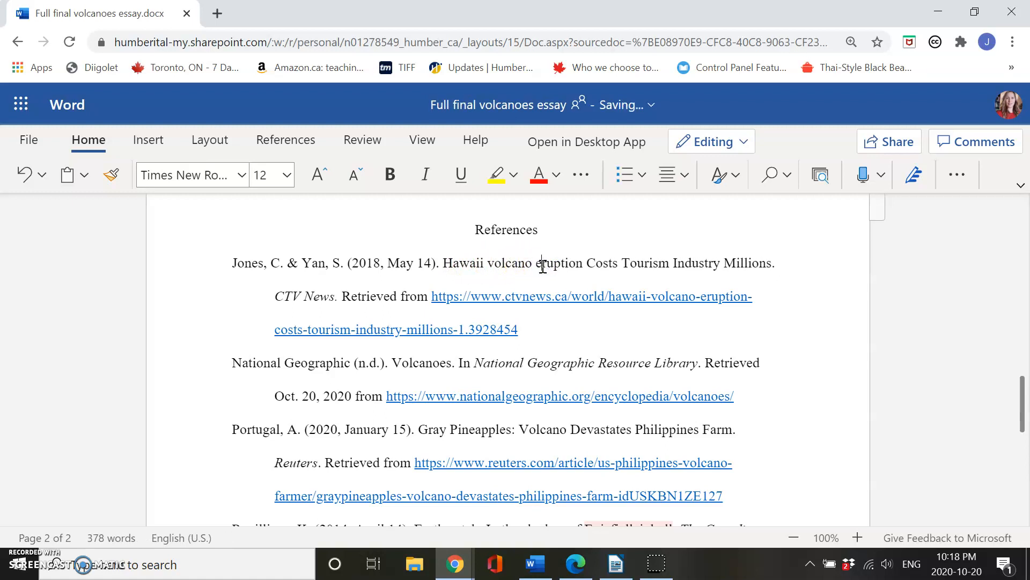
click(591, 263)
key(BackSpace)
text(c)
- Change the words "tourism", "industry" and "millions" to lowercase in the Hawaii article title
click(626, 264)
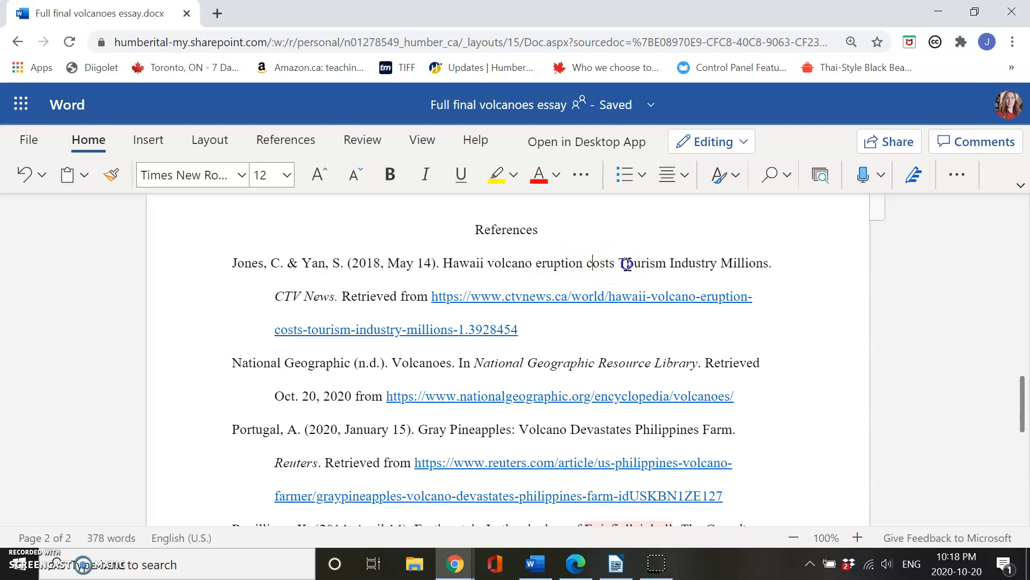
key(BackSpace)
text(t)
click(668, 266)
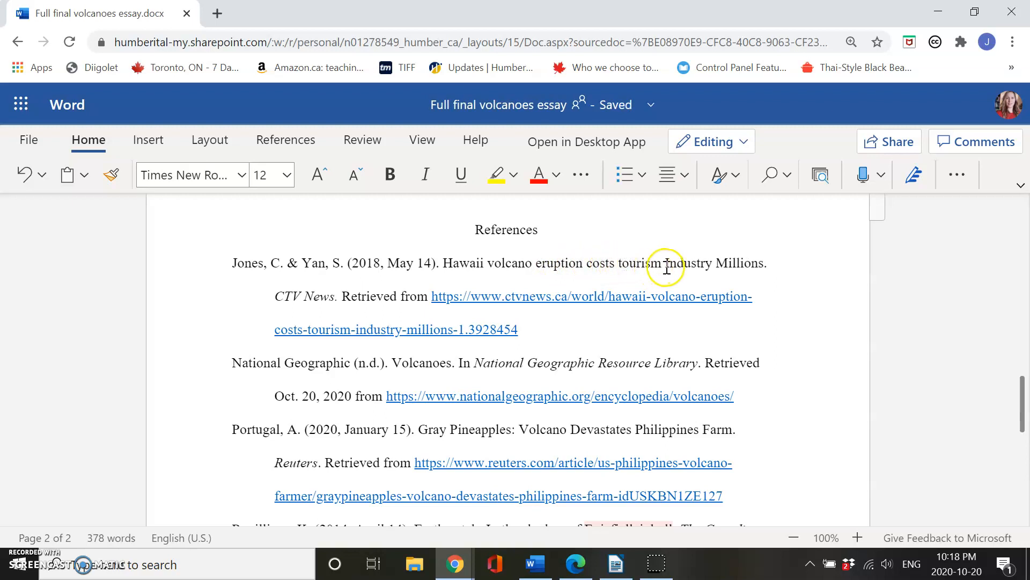
key(BackSpace)
text(i)
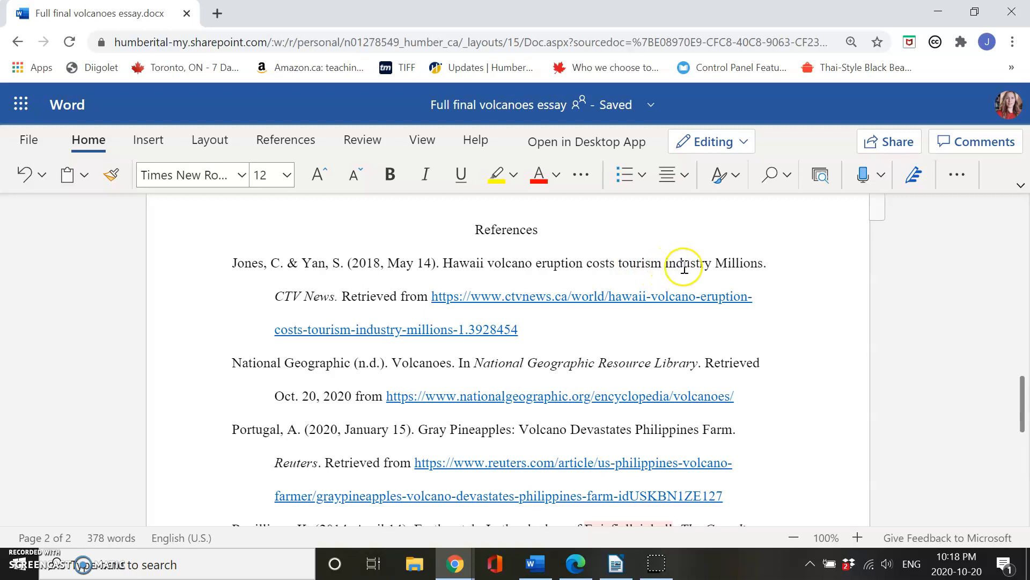
click(726, 264)
key(BackSpace)
text(m)
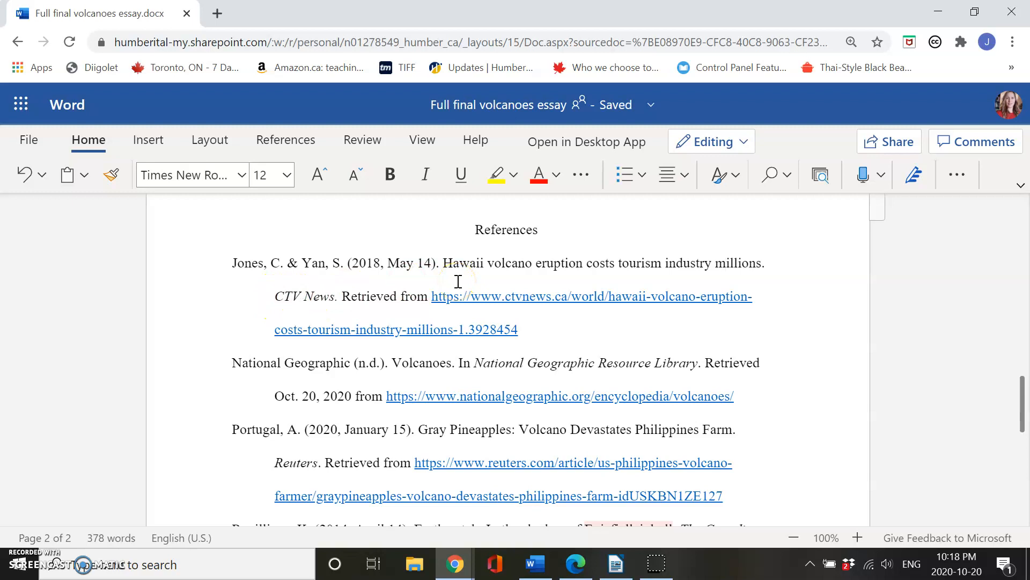
- Change "pineapples" to lowercase in the Reuters article title, keeping "Gray" capitalized as the first word
double_click(424, 365)
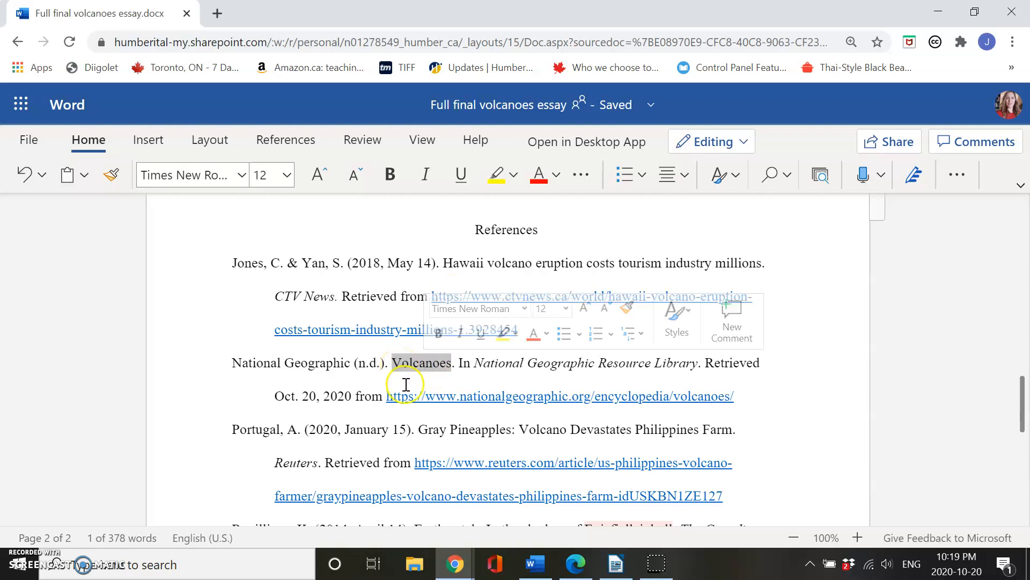
click(440, 429)
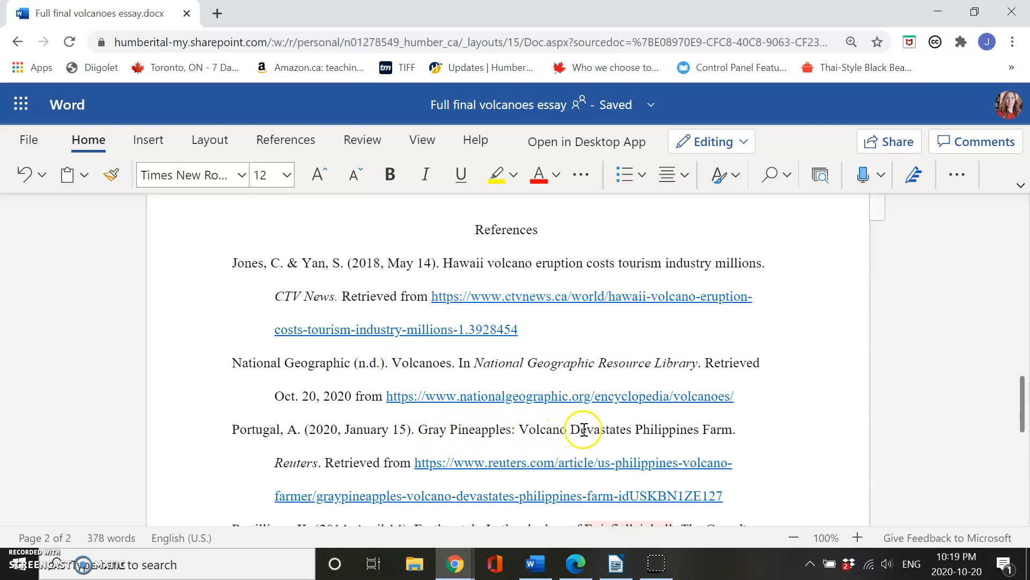
double_click(431, 430)
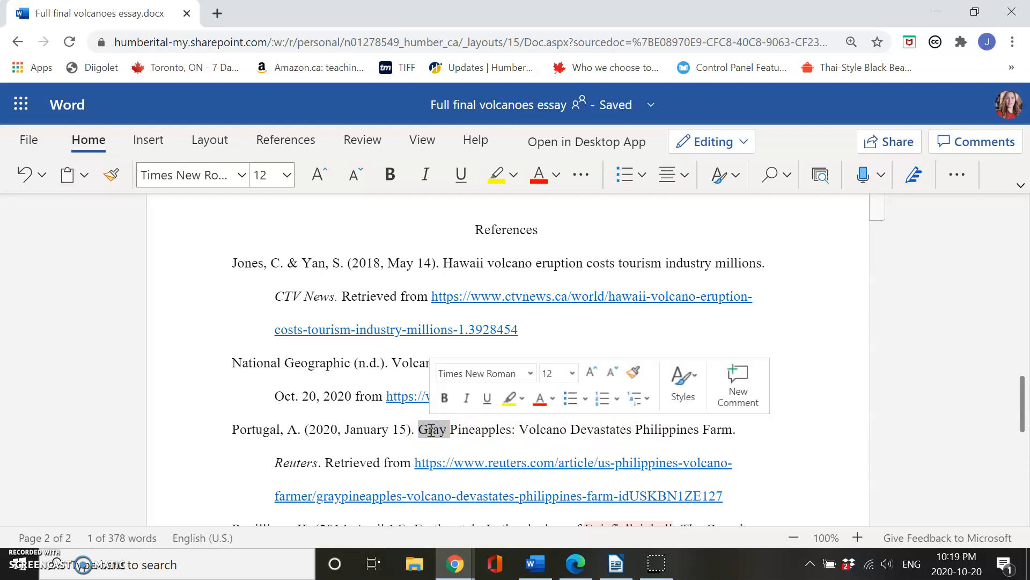
click(429, 430)
click(458, 430)
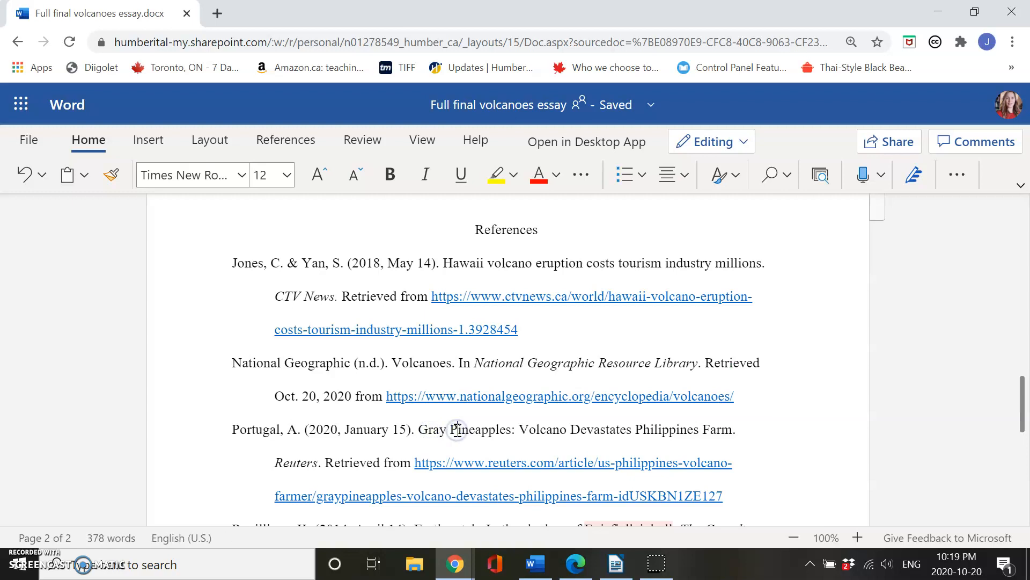
key(BackSpace)
text(p)
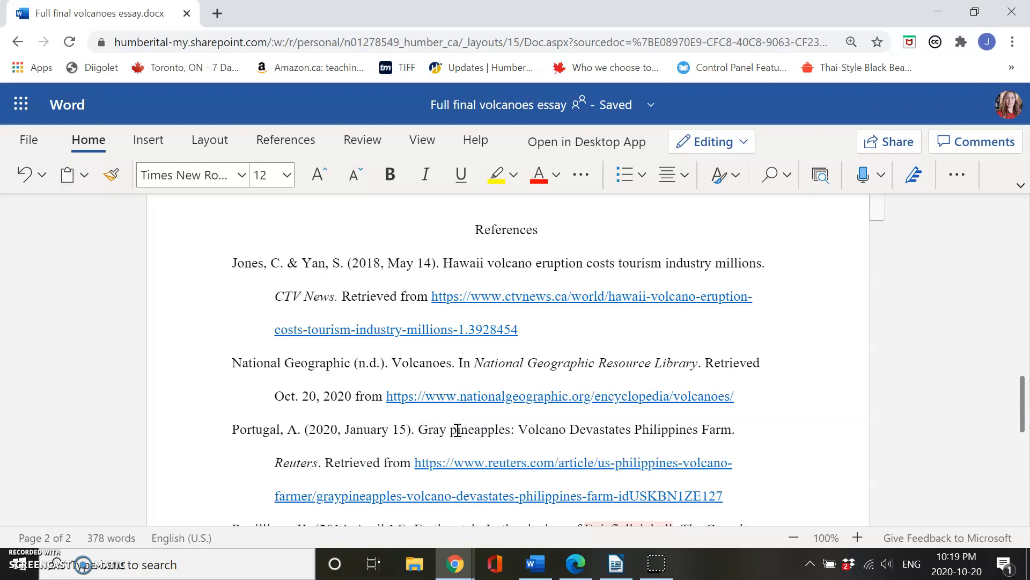
- Change "devastates" and "farm" to lowercase in the Reuters article title, keeping "Volcano" after the colon and "Philippines" capitalized
double_click(541, 430)
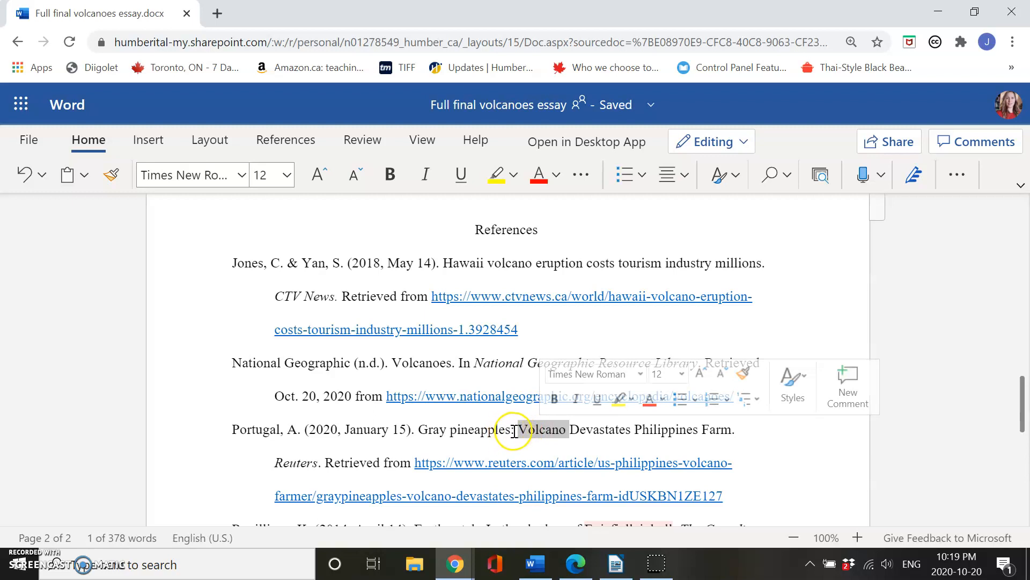
click(535, 432)
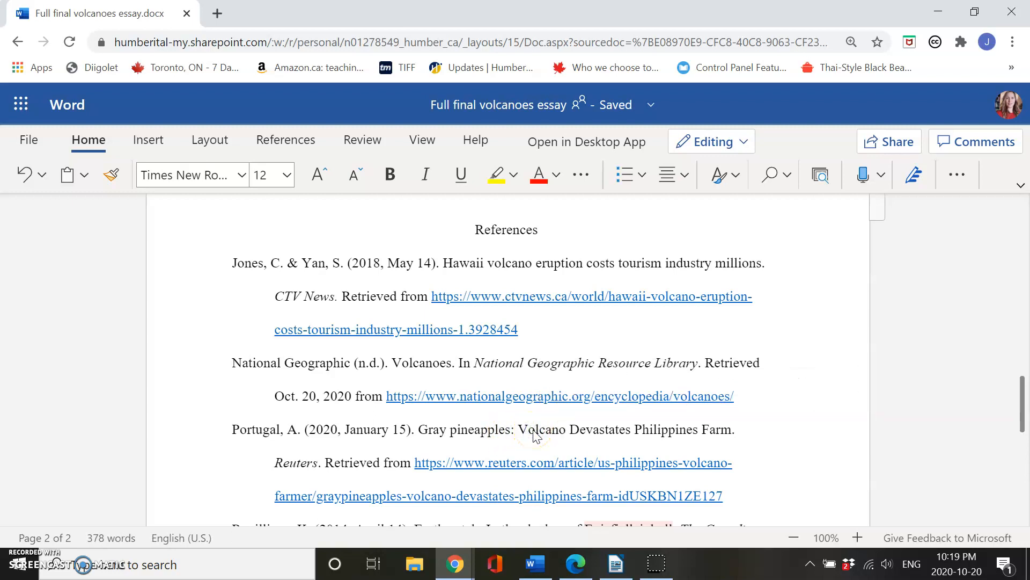
click(580, 429)
key(BackSpace)
text(d)
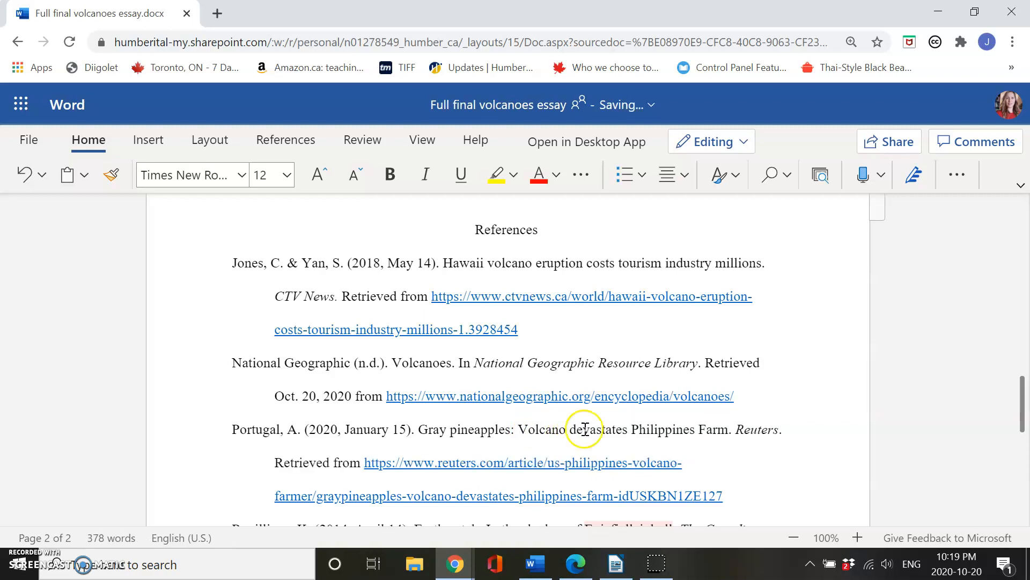
double_click(661, 428)
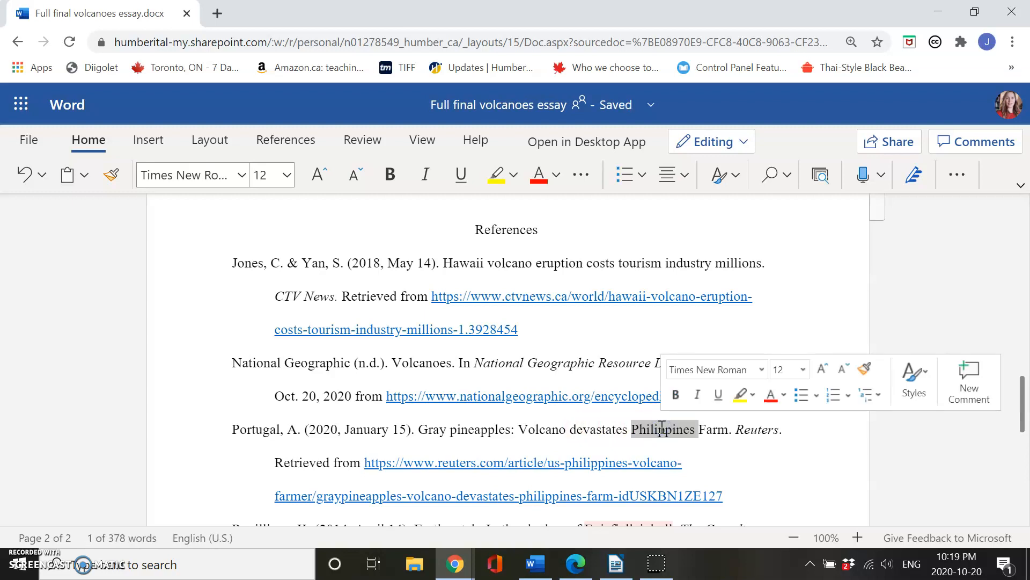
click(704, 429)
key(BackSpace)
text(f)
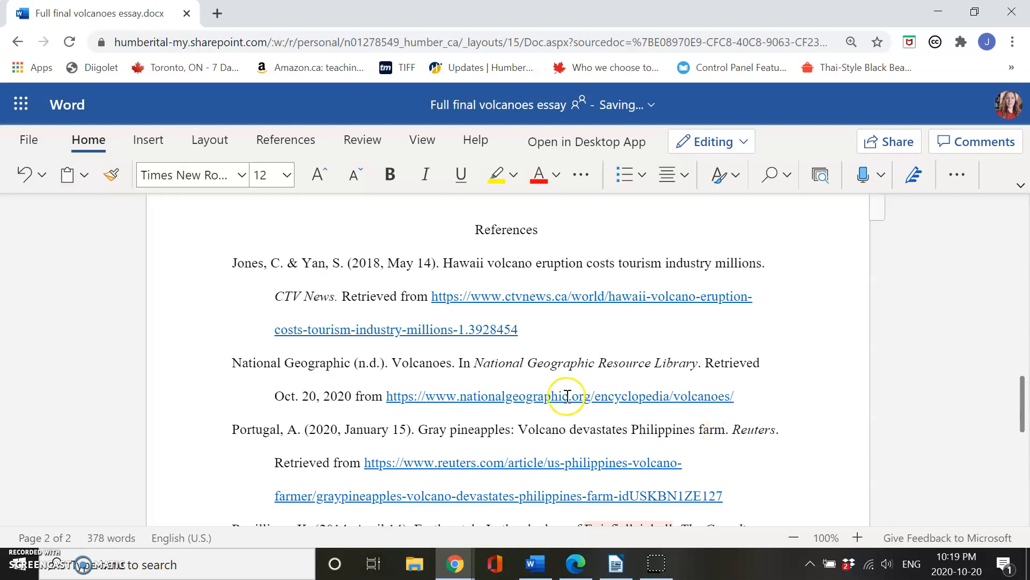